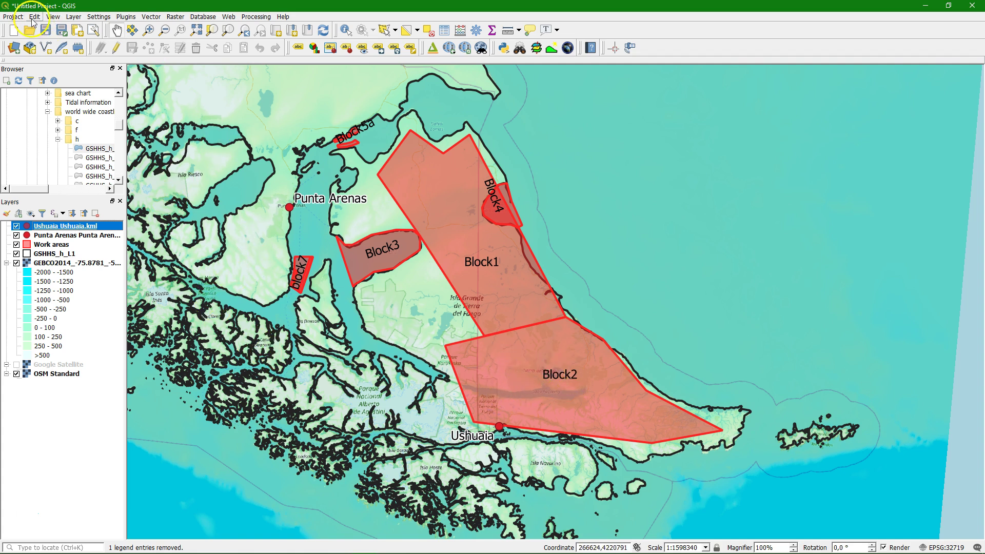
Create a new print layout titled 'Tierra del Fuego map' from the Project menu
{"action": "left_click", "coordinate": [11, 17]}
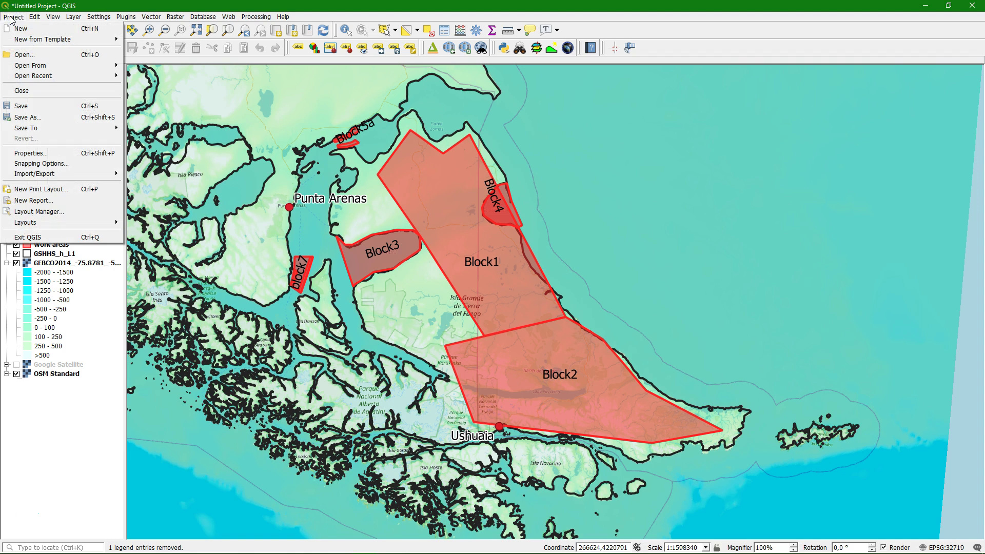
{"action": "left_click", "coordinate": [44, 189]}
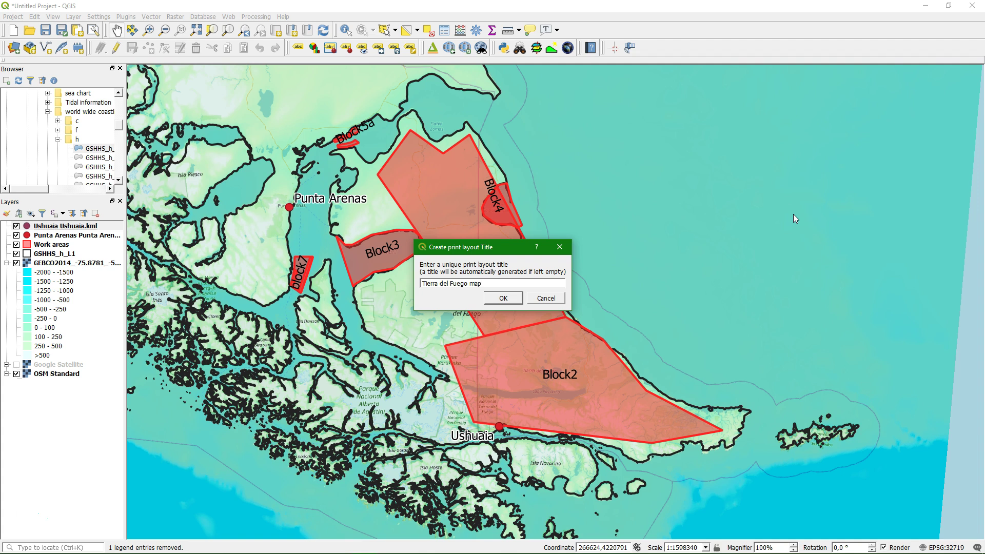
{"action": "left_click", "coordinate": [500, 299]}
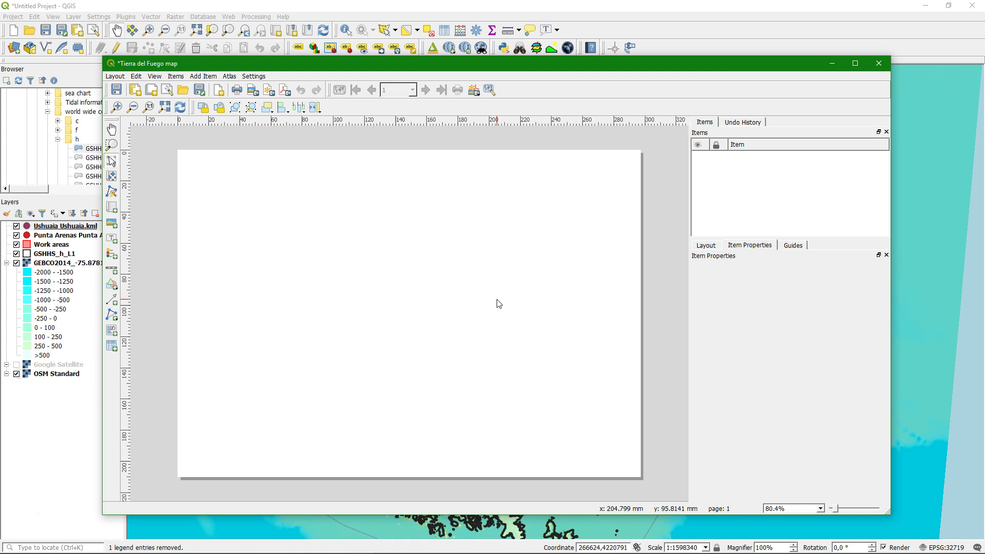
Maximize the layout window and set the page to A3 landscape, 420 × 297 mm
{"action": "left_click", "coordinate": [855, 63]}
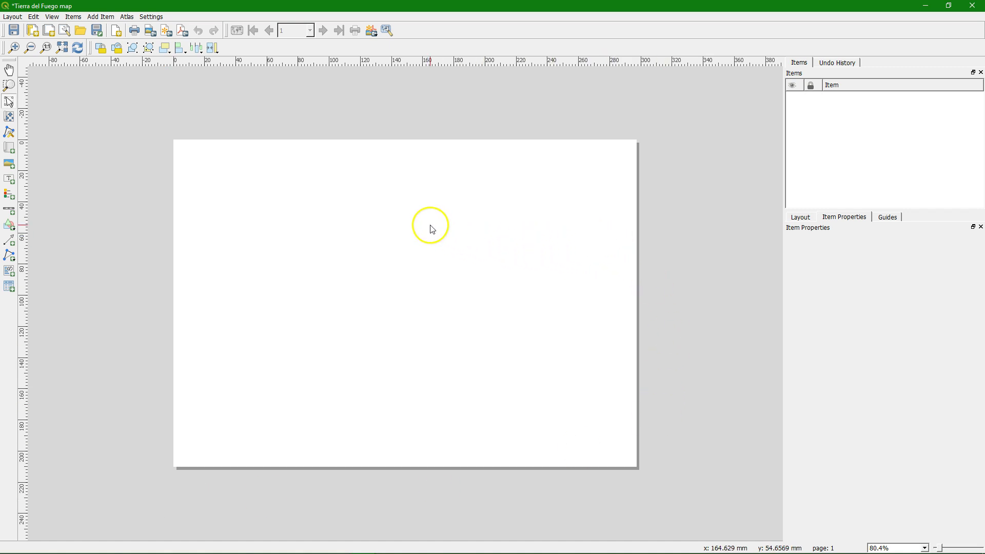
{"action": "right_click", "coordinate": [382, 214]}
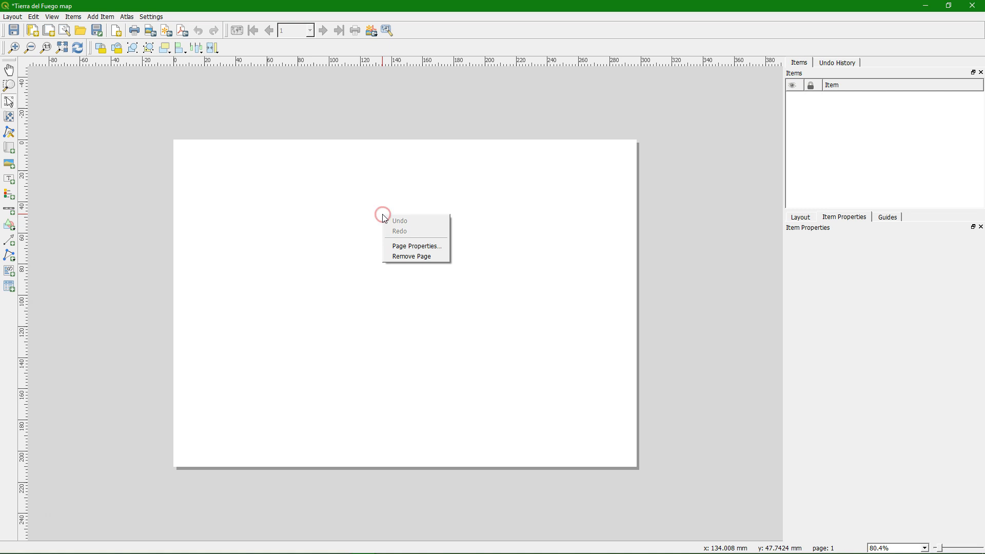
{"action": "left_click", "coordinate": [408, 247]}
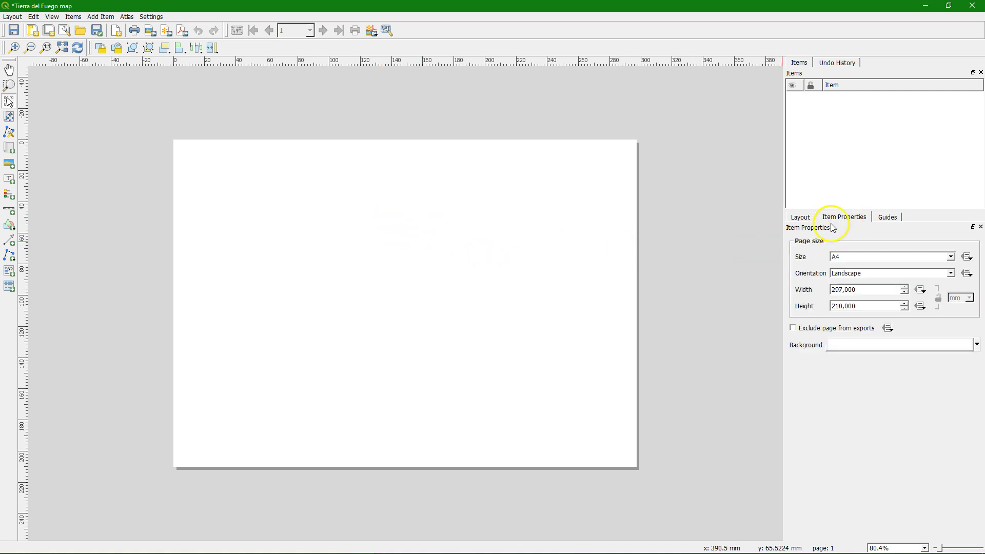
{"action": "left_click", "coordinate": [939, 258]}
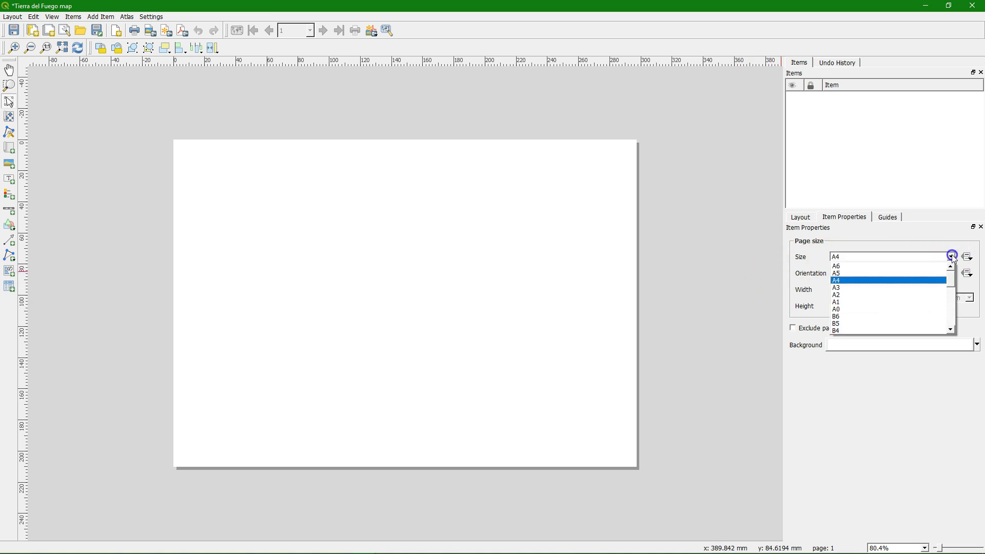
{"action": "left_click", "coordinate": [852, 288]}
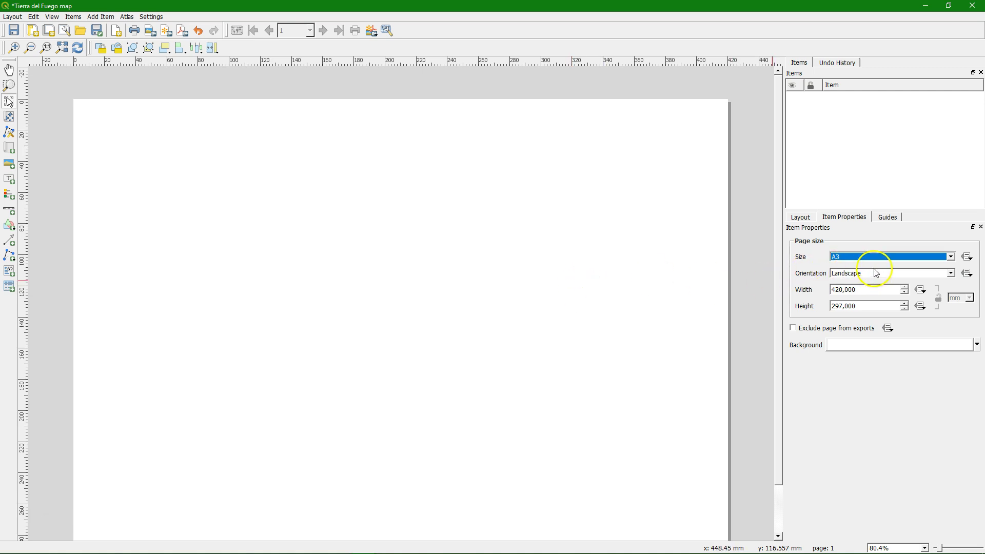
{"action": "left_click", "coordinate": [895, 274]}
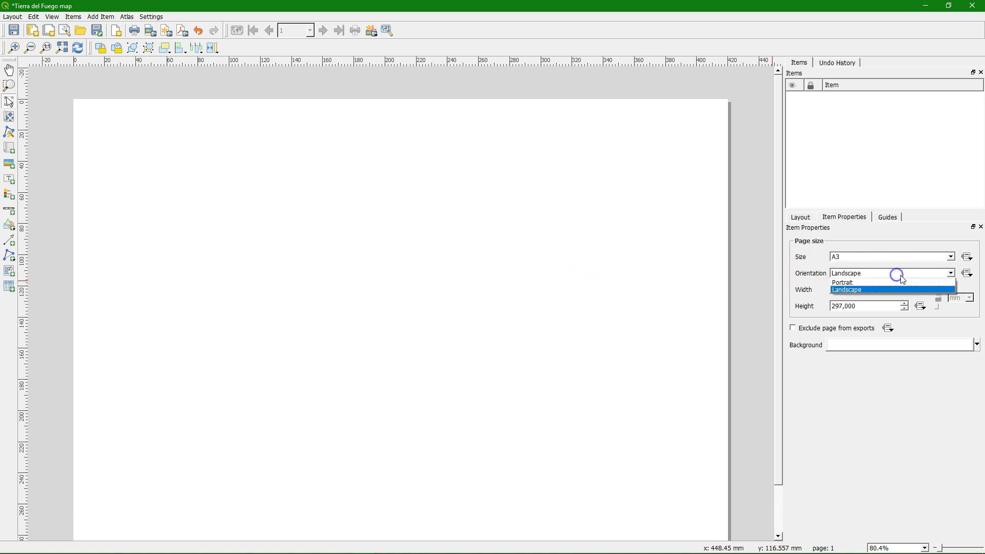
{"action": "left_click", "coordinate": [902, 276]}
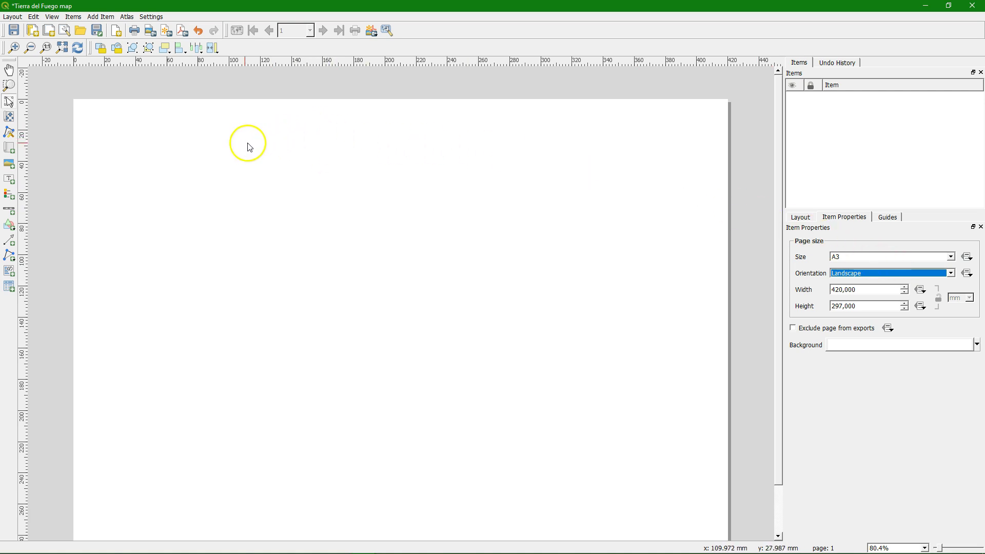
Draw Map 1 across the upper-left of the page, showing the Block polygons
{"action": "left_click", "coordinate": [62, 47]}
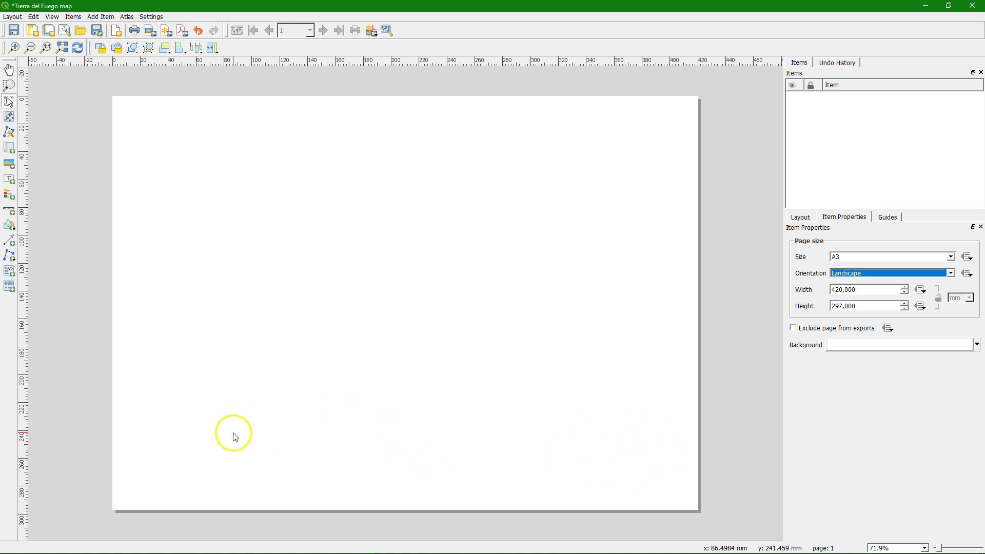
{"action": "left_click", "coordinate": [11, 151]}
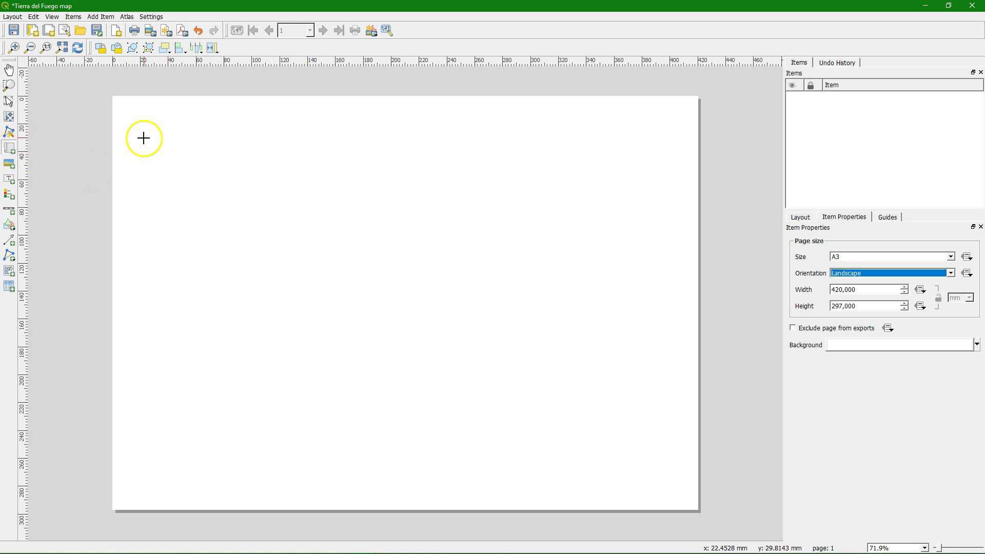
{"action": "left_click_drag", "start_coordinate": [145, 138], "coordinate": [558, 429]}
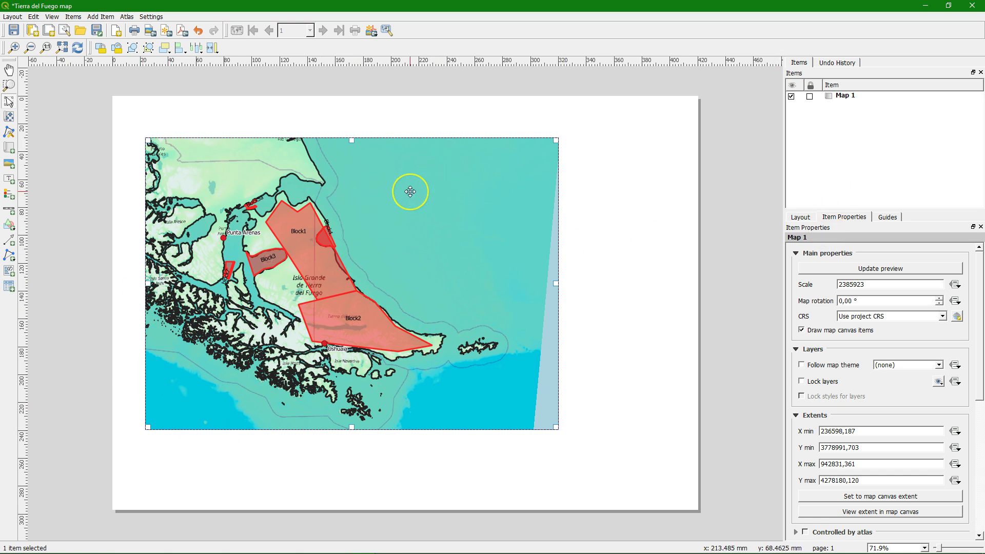
Pan the map content slightly right within its frame
{"action": "left_click", "coordinate": [8, 116]}
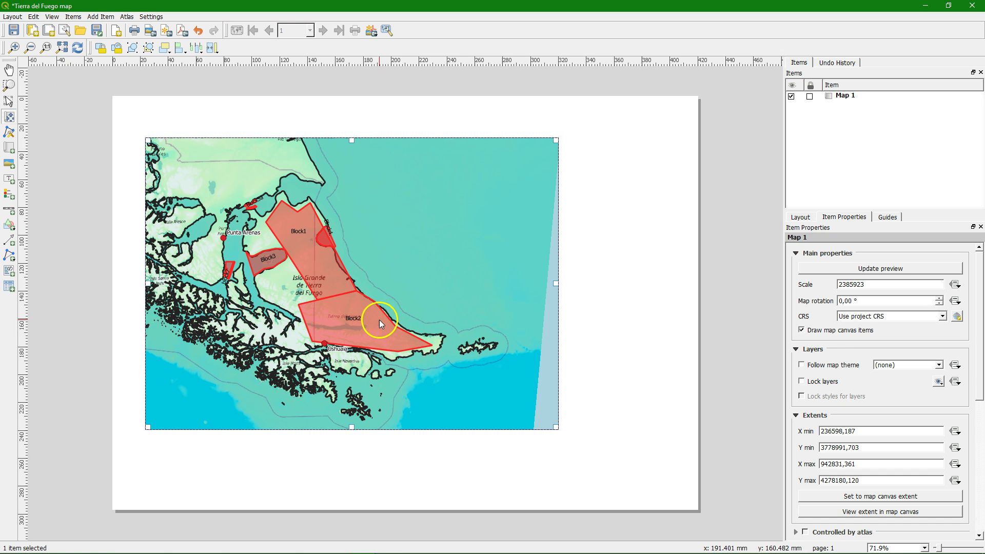
{"action": "left_click_drag", "start_coordinate": [377, 318], "coordinate": [419, 322]}
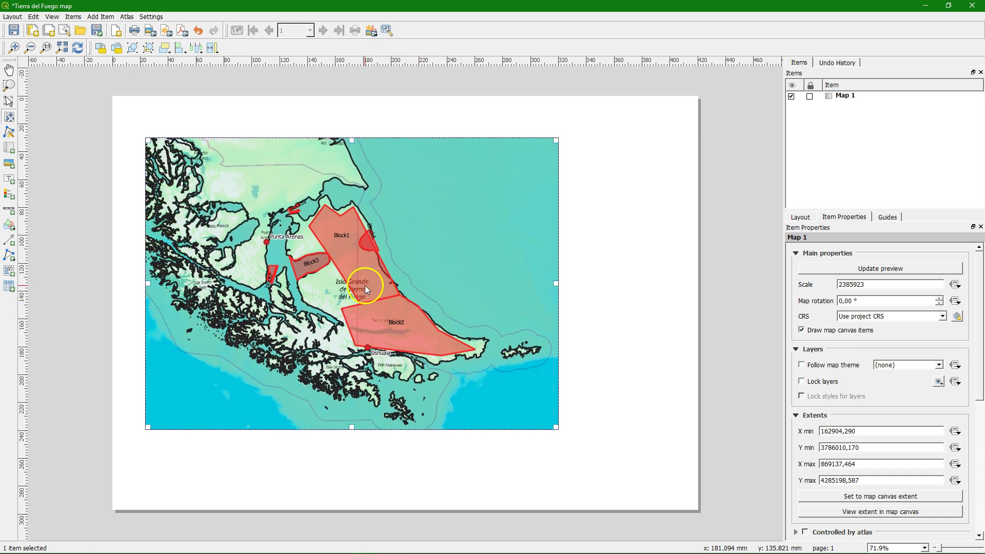
{"action": "scroll", "coordinate": [401, 262], "scroll_direction": "up", "scroll_amount": 1}
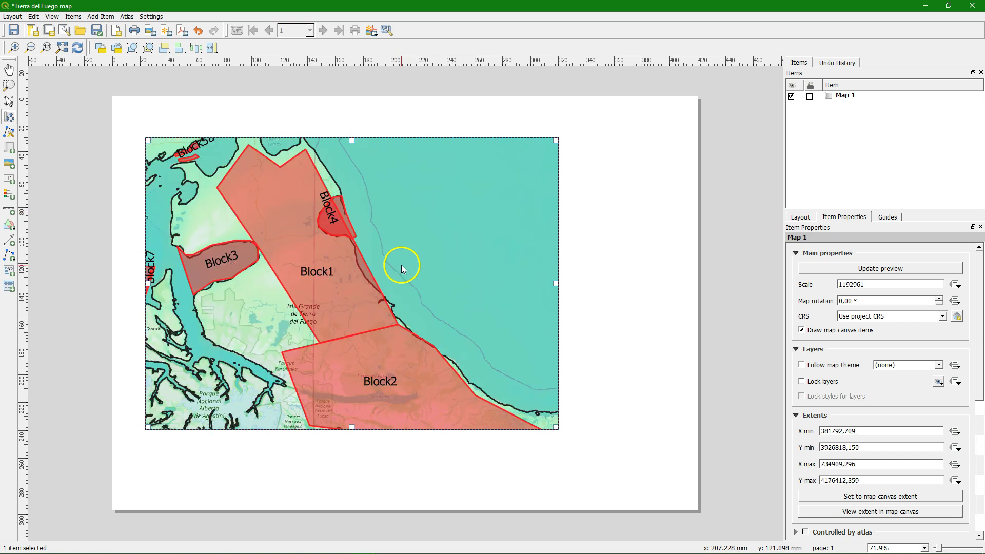
{"action": "scroll", "coordinate": [372, 278], "scroll_direction": "down", "scroll_amount": 1}
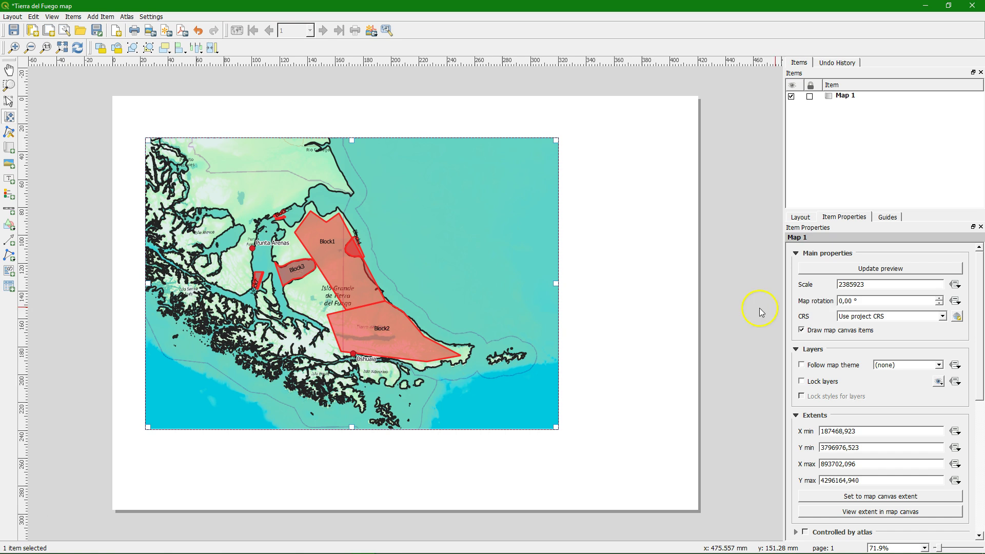
Set the map scale to 1:1500000 in Item Properties
{"action": "left_click_drag", "start_coordinate": [878, 286], "coordinate": [839, 286]}
{"action": "left_click", "coordinate": [872, 301]}
{"action": "left_click", "coordinate": [859, 290]}
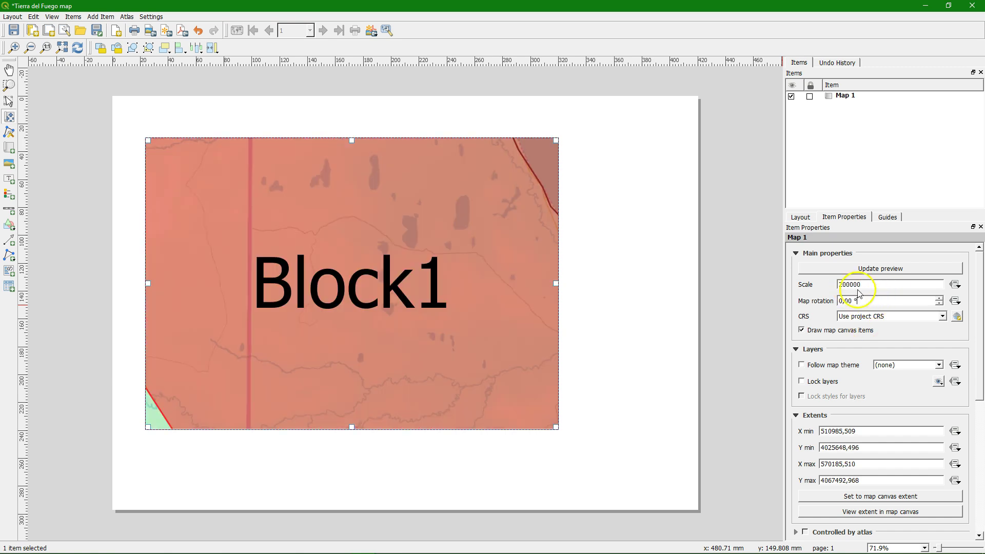
{"action": "left_click", "coordinate": [868, 285]}
{"action": "type", "text": "0"}
{"action": "left_click", "coordinate": [887, 301]}
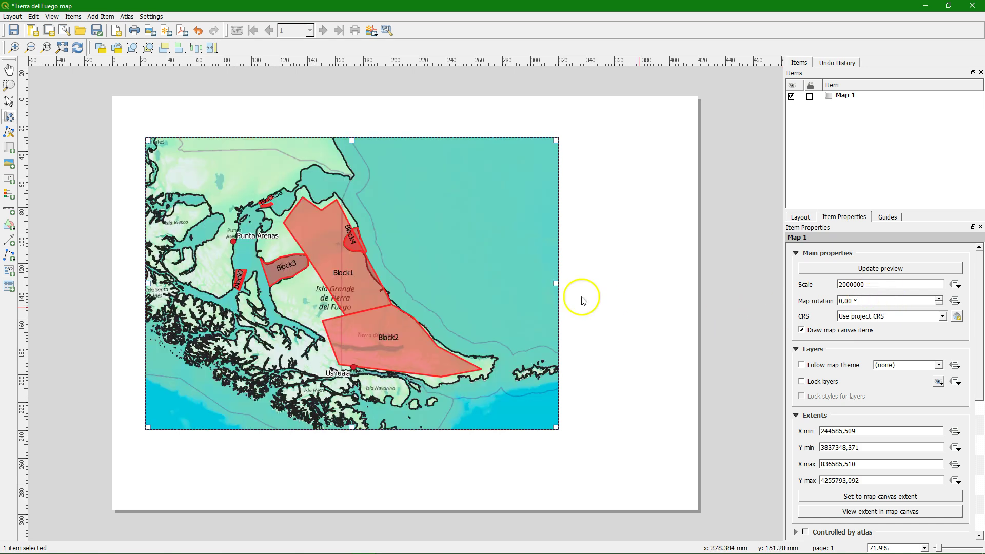
{"action": "left_click", "coordinate": [844, 285]}
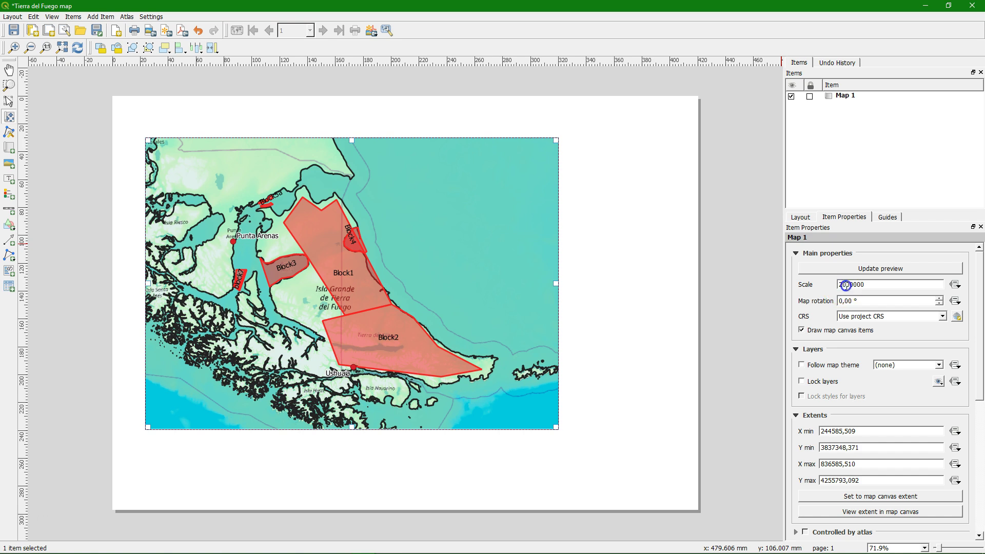
{"action": "type", "text": "15"}
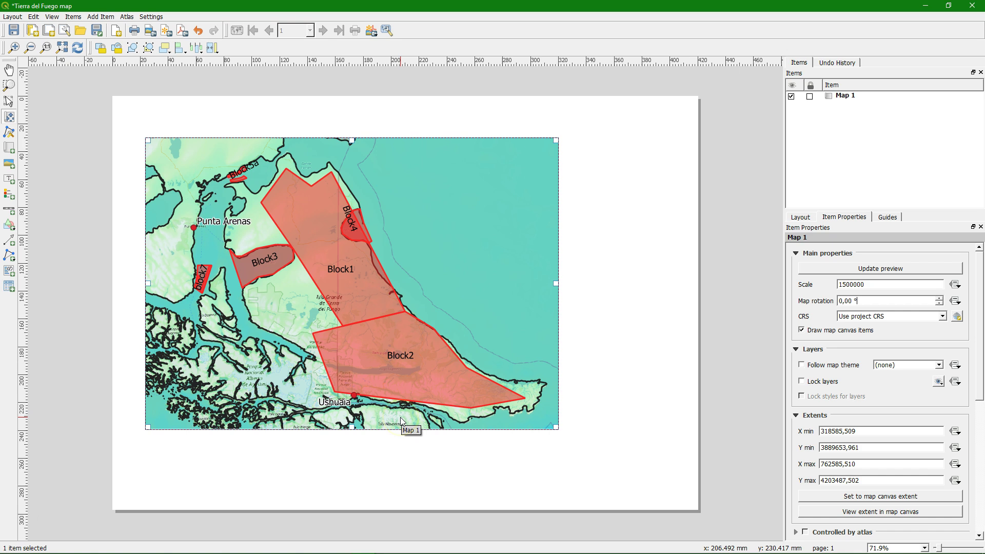
{"action": "left_click", "coordinate": [369, 234]}
{"action": "left_click", "coordinate": [298, 251]}
{"action": "left_click", "coordinate": [369, 352]}
{"action": "left_click", "coordinate": [540, 385]}
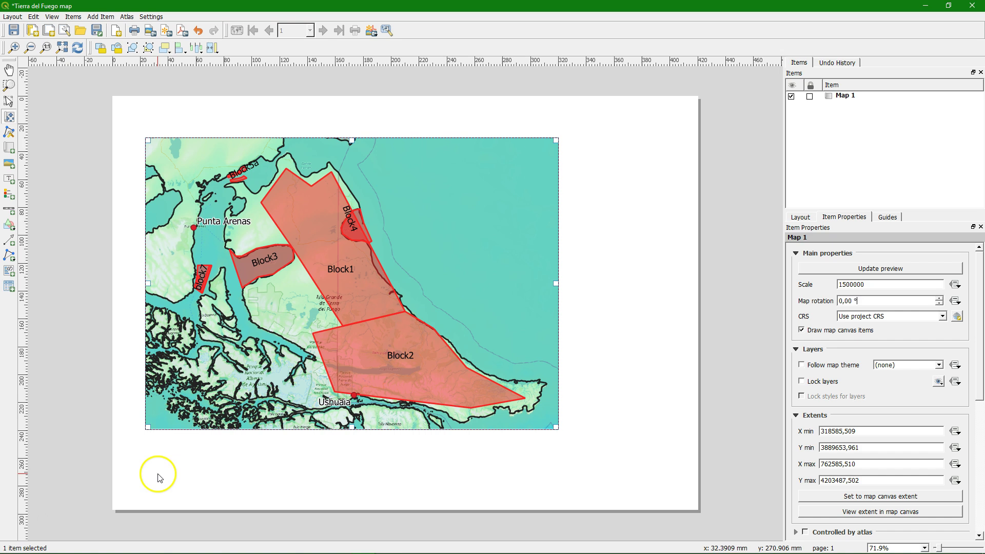
Draw a small inset map frame below the main map
{"action": "left_click", "coordinate": [9, 148]}
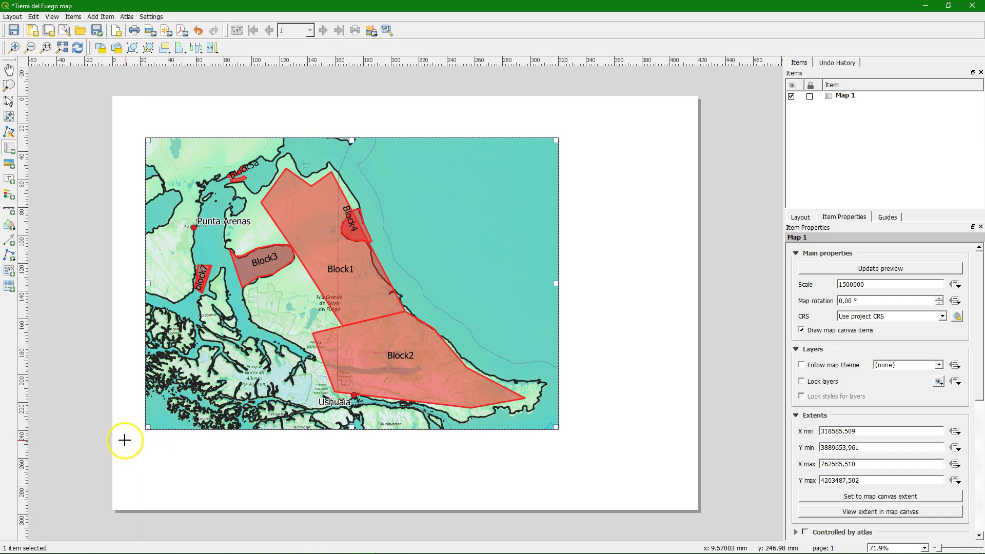
{"action": "left_click_drag", "start_coordinate": [146, 443], "coordinate": [238, 500]}
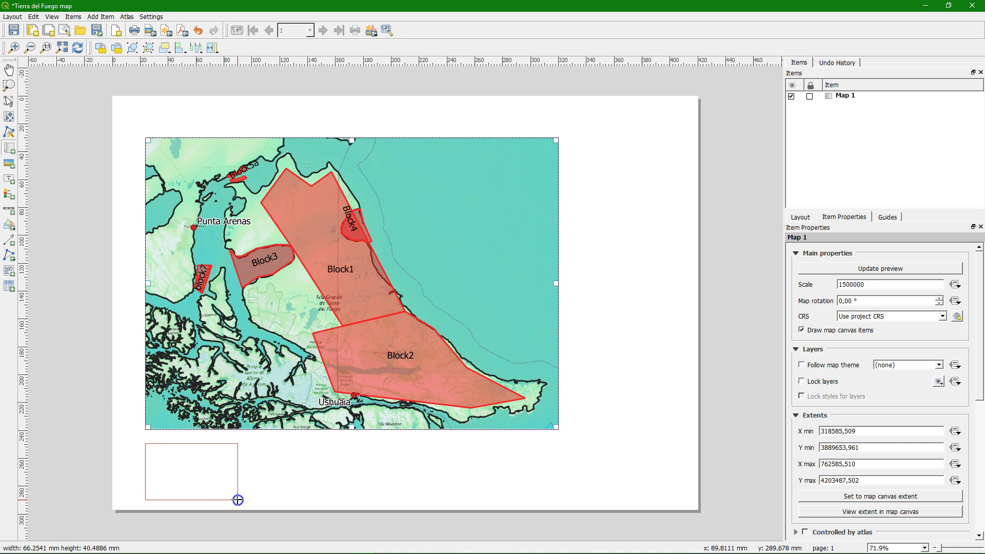
{"action": "left_click_drag", "start_coordinate": [238, 500], "coordinate": [237, 501]}
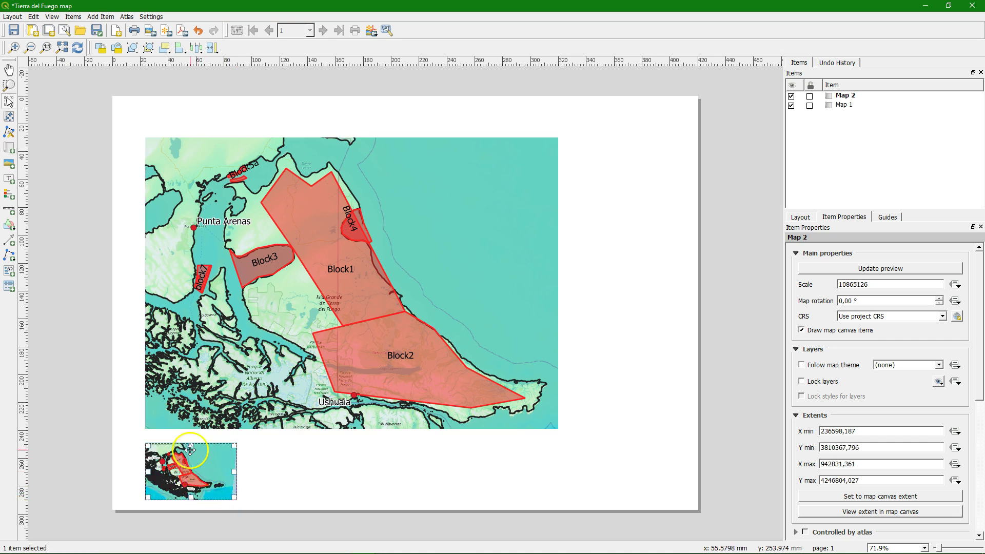
{"action": "left_click_drag", "start_coordinate": [191, 446], "coordinate": [189, 434]}
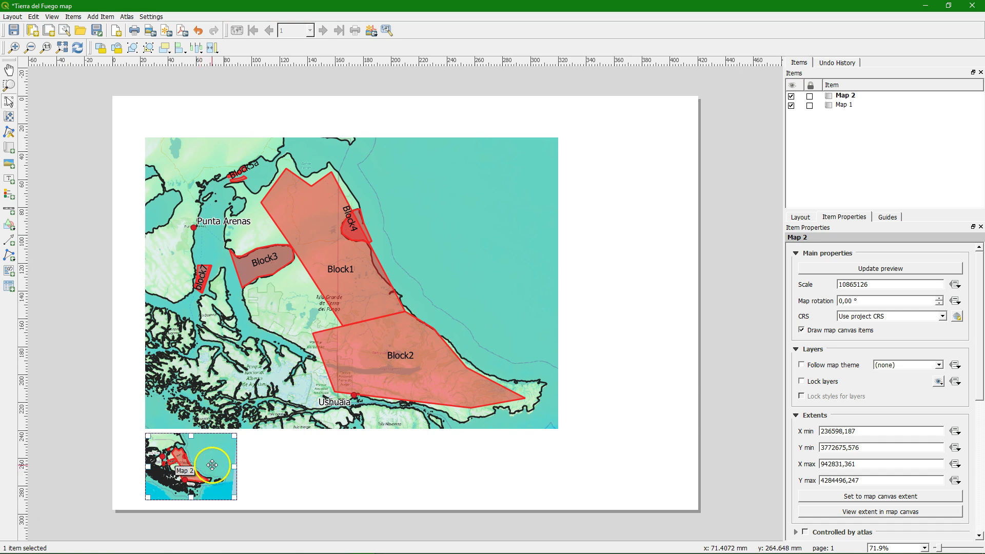
Lock Map 1's layers, then select the inset map
{"action": "left_click", "coordinate": [446, 188]}
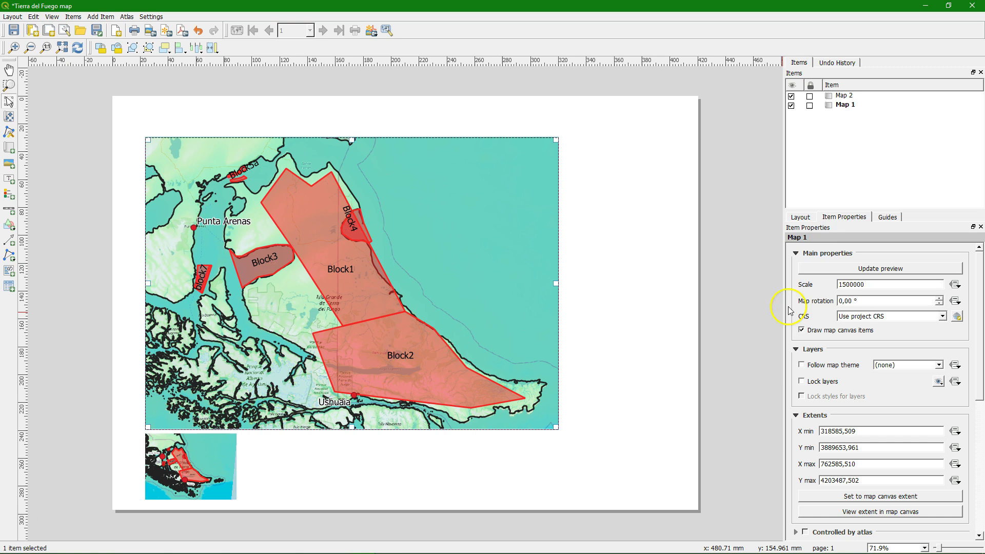
{"action": "left_click", "coordinate": [802, 383]}
{"action": "left_click", "coordinate": [169, 499]}
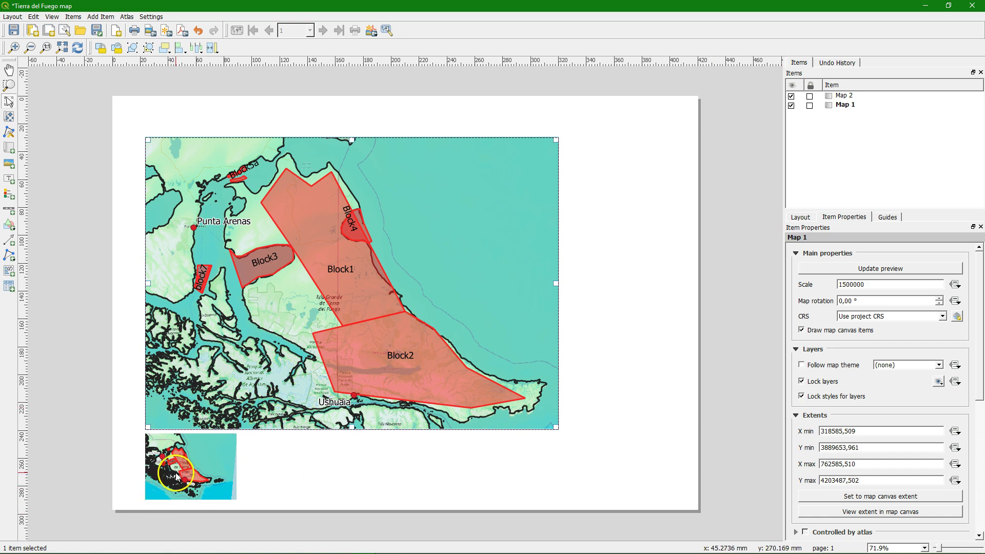
{"action": "left_click", "coordinate": [176, 477]}
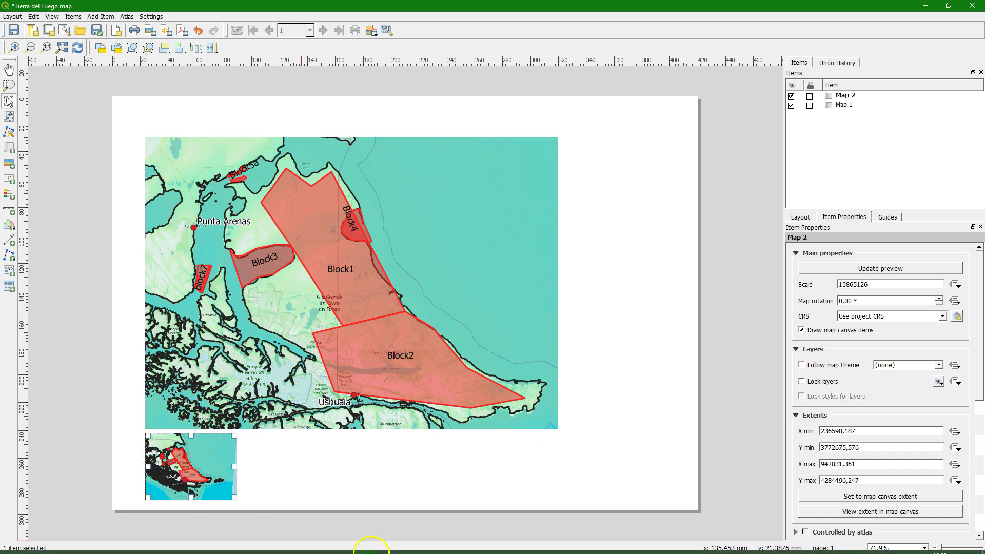
Show only the OSM Standard basemap and frame southern Patagonia in the project map
{"action": "mouse_move", "coordinate": [367, 541]}
{"action": "left_click", "coordinate": [317, 510]}
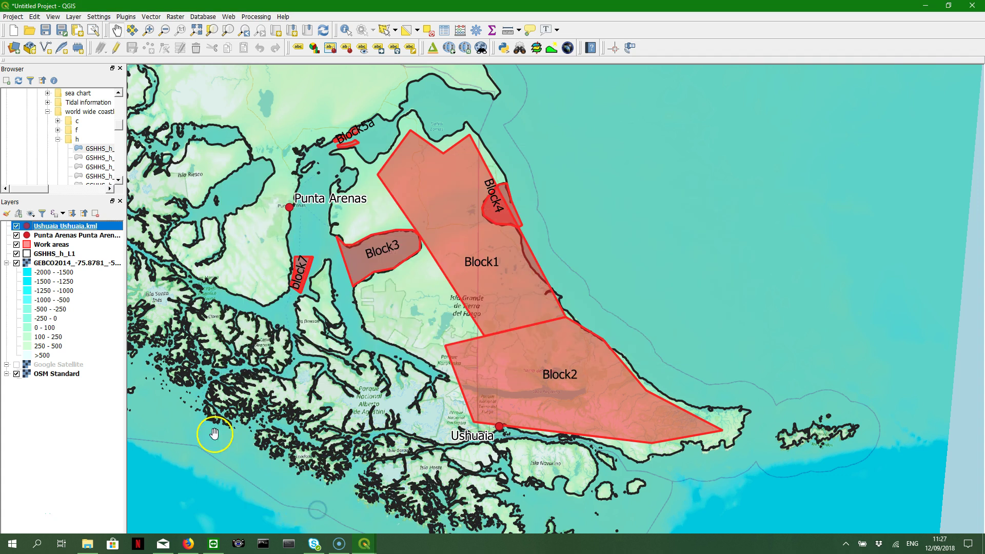
{"action": "left_click", "coordinate": [31, 215]}
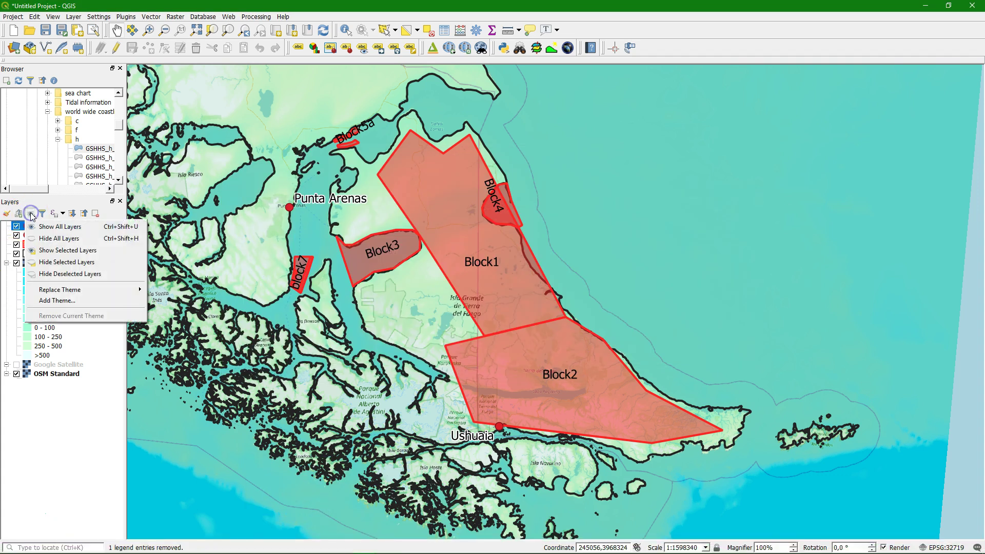
{"action": "left_click", "coordinate": [46, 236]}
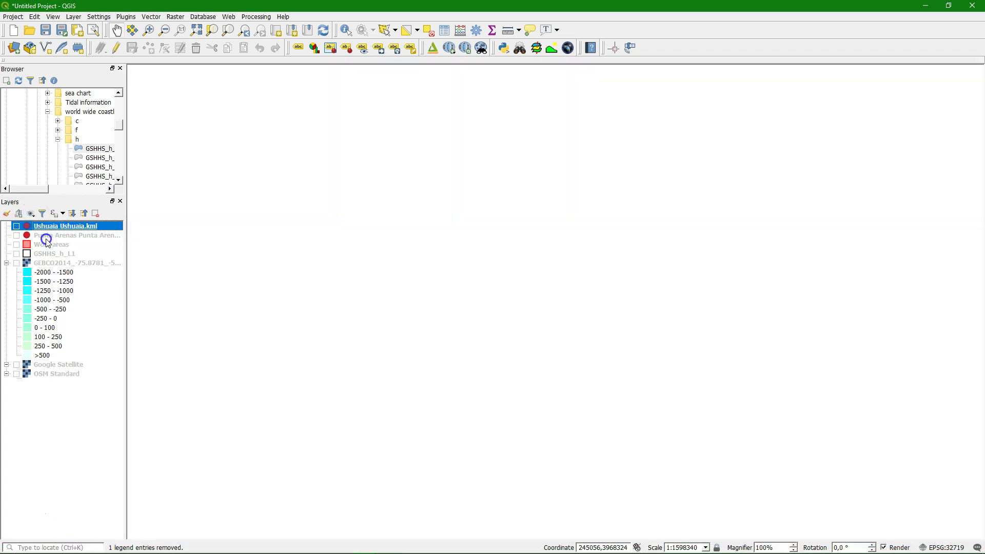
{"action": "left_click", "coordinate": [17, 375]}
{"action": "scroll", "coordinate": [226, 158], "scroll_direction": "down", "scroll_amount": 2}
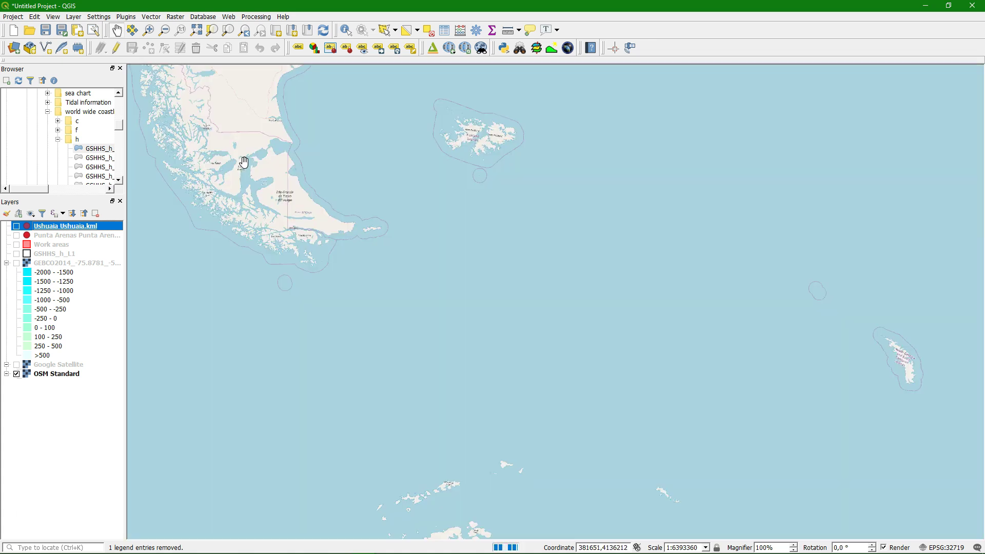
{"action": "left_click_drag", "start_coordinate": [244, 162], "coordinate": [433, 386]}
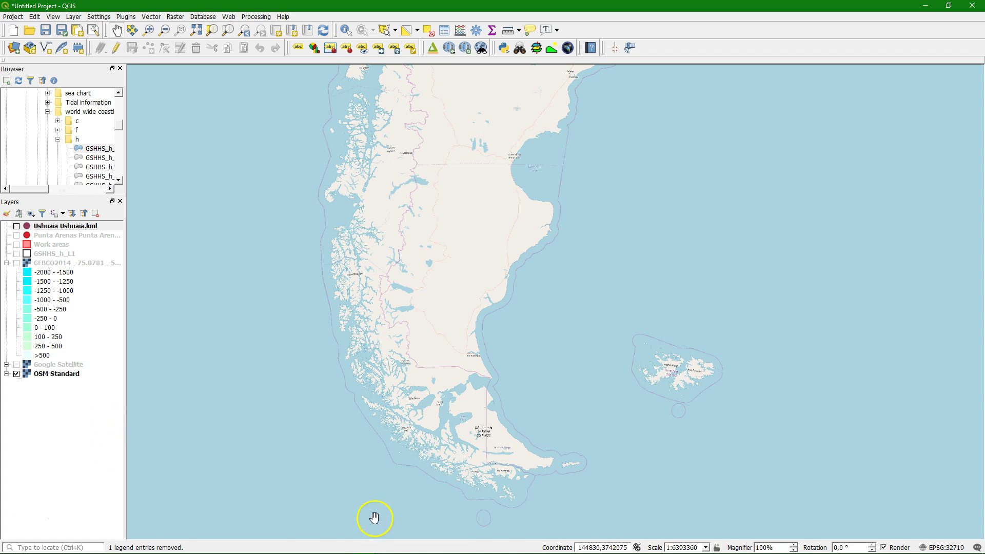
Return to the Tierra del Fuego map layout and refresh inset Map 2's preview
{"action": "left_click", "coordinate": [366, 547]}
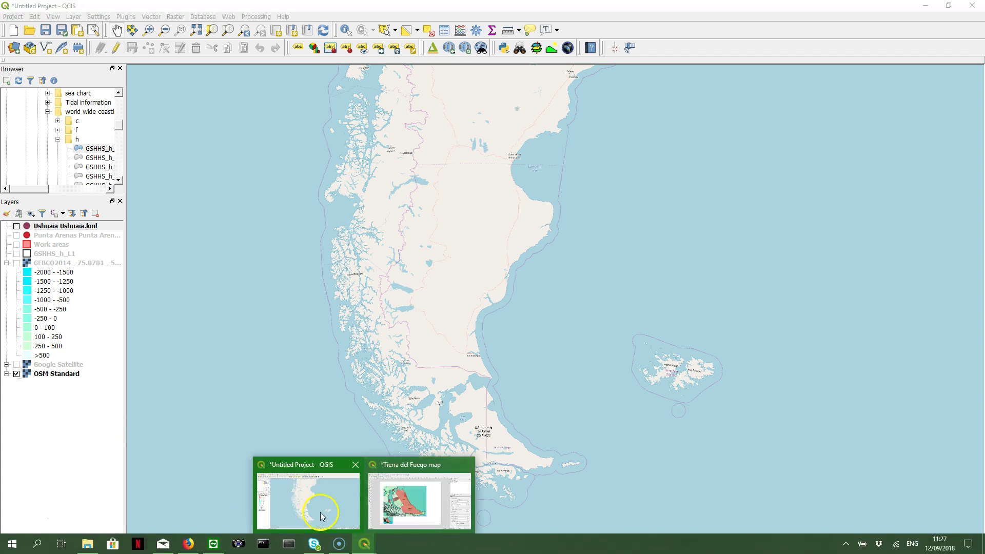
{"action": "left_click", "coordinate": [416, 501]}
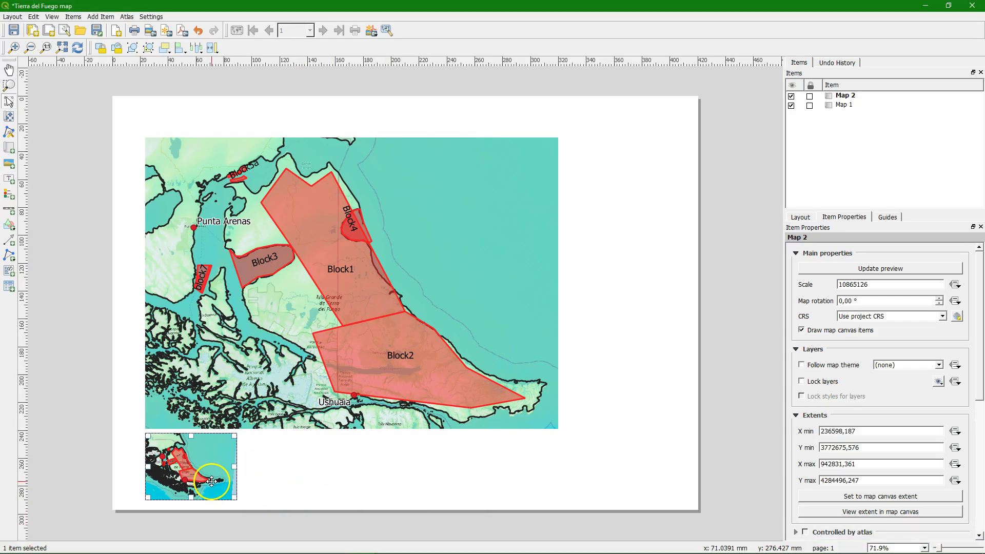
{"action": "left_click", "coordinate": [871, 270]}
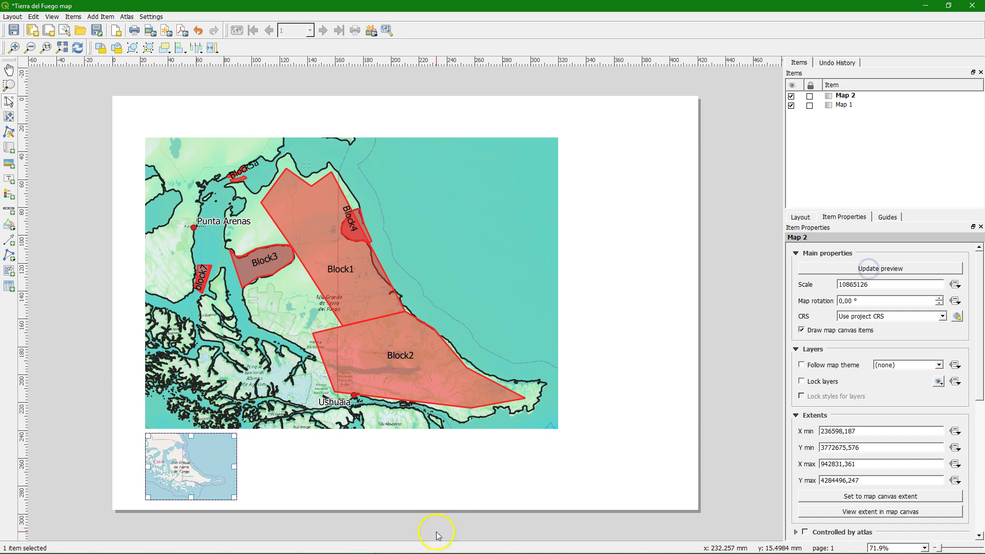
Zoom and pan the inset to show southern South America at about 1:43460503
{"action": "left_click", "coordinate": [9, 117]}
{"action": "scroll", "coordinate": [188, 455], "scroll_direction": "down", "scroll_amount": 1}
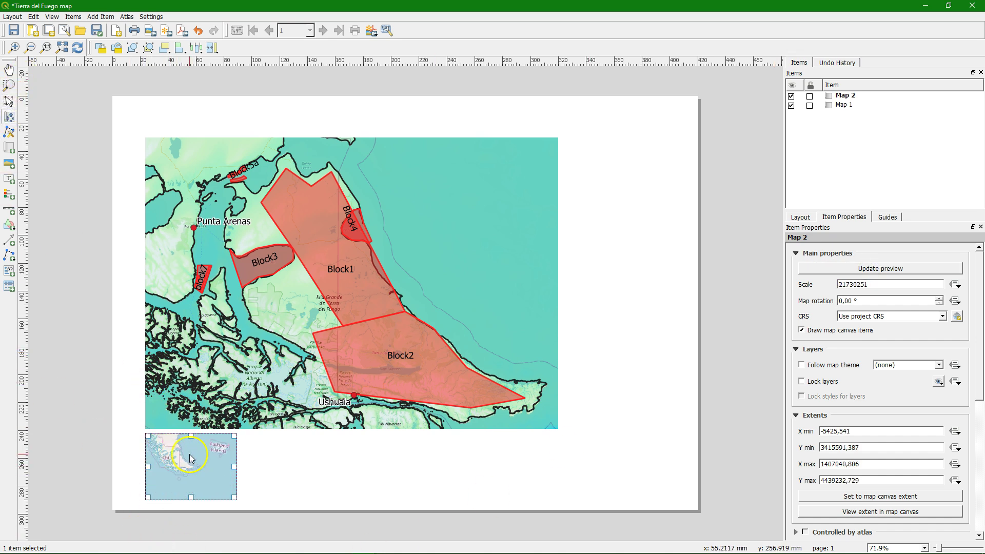
{"action": "left_click_drag", "start_coordinate": [191, 458], "coordinate": [193, 469]}
{"action": "scroll", "coordinate": [187, 457], "scroll_direction": "down", "scroll_amount": 1}
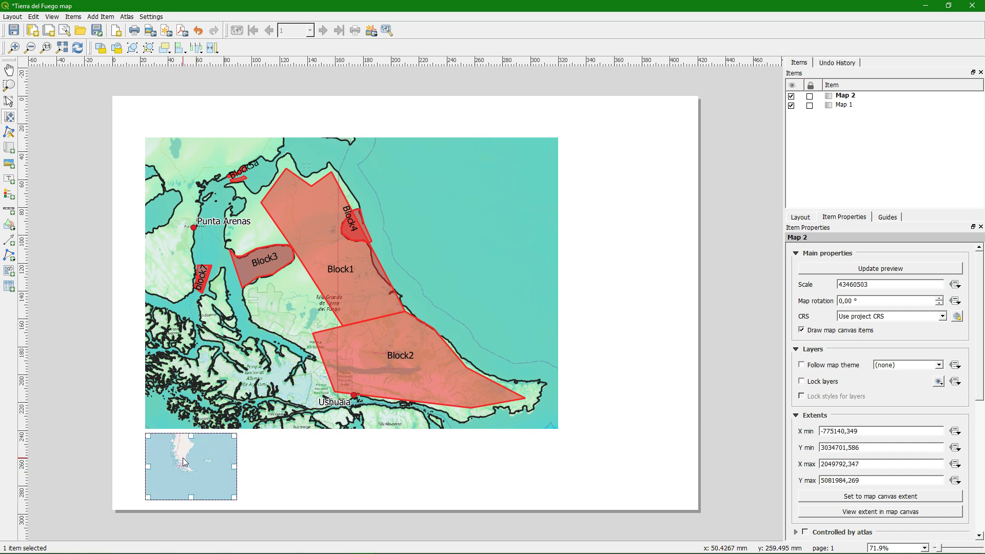
{"action": "left_click_drag", "start_coordinate": [184, 460], "coordinate": [200, 472]}
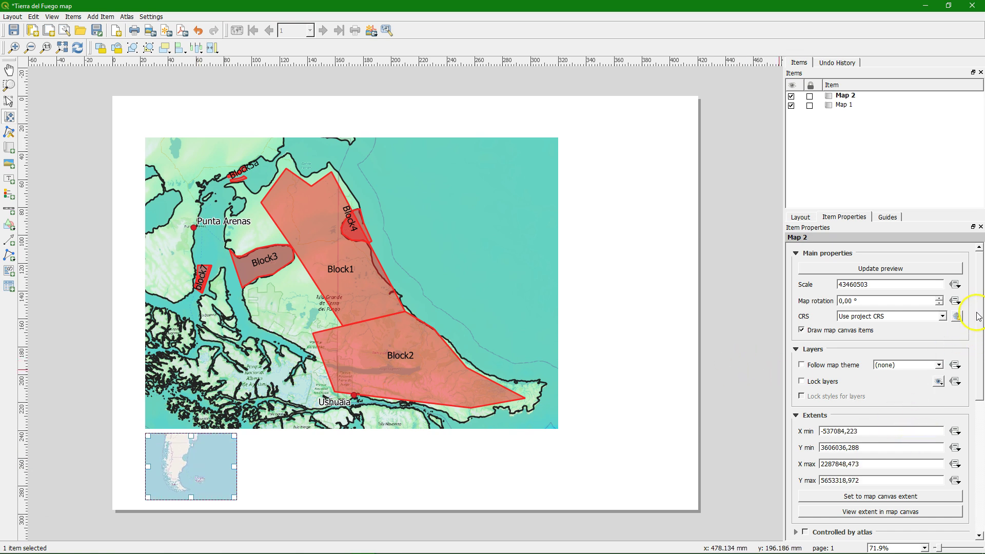
{"action": "scroll", "coordinate": [977, 318], "scroll_direction": "down", "scroll_amount": 6}
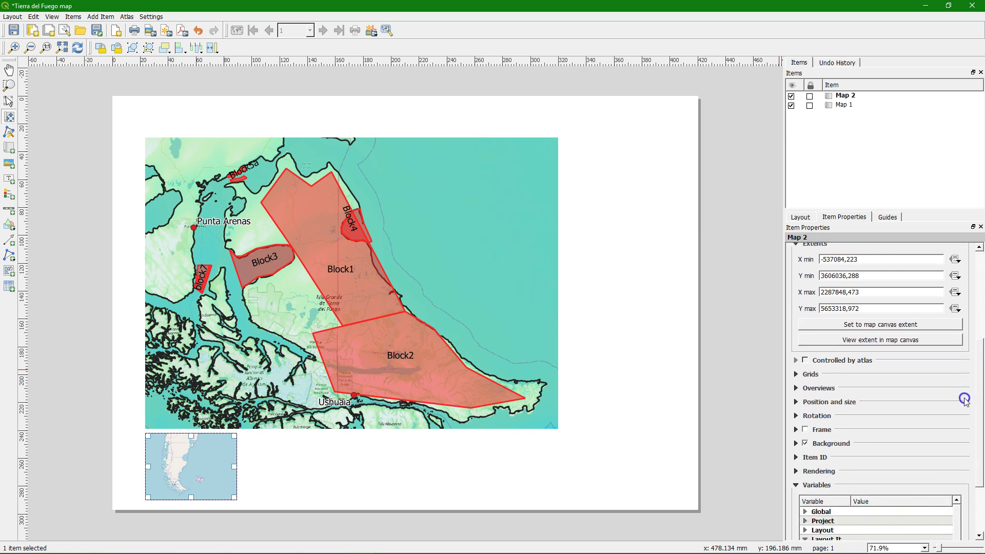
Add Overview 1 to the inset with Map 1 as its frame, then select Map 1
{"action": "left_click", "coordinate": [796, 387]}
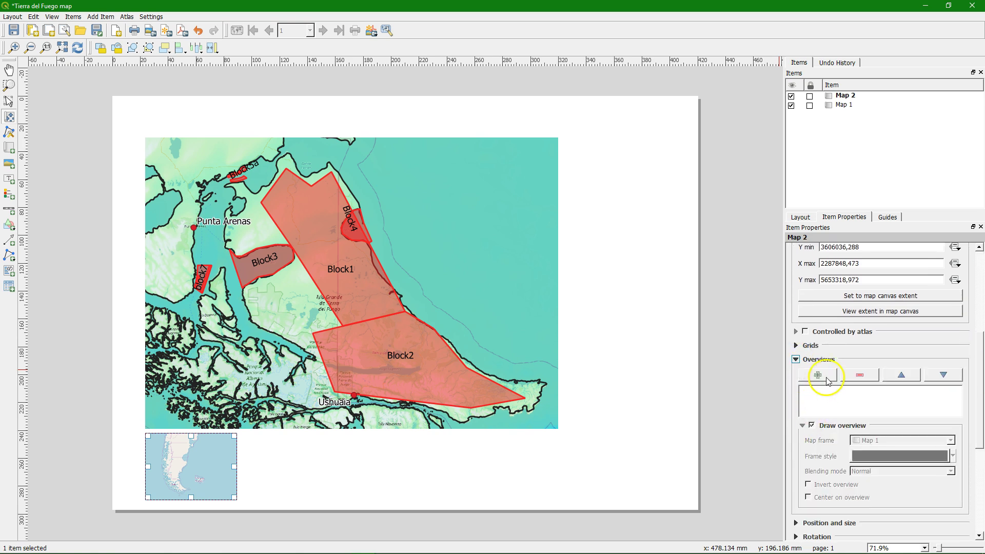
{"action": "left_click", "coordinate": [818, 375]}
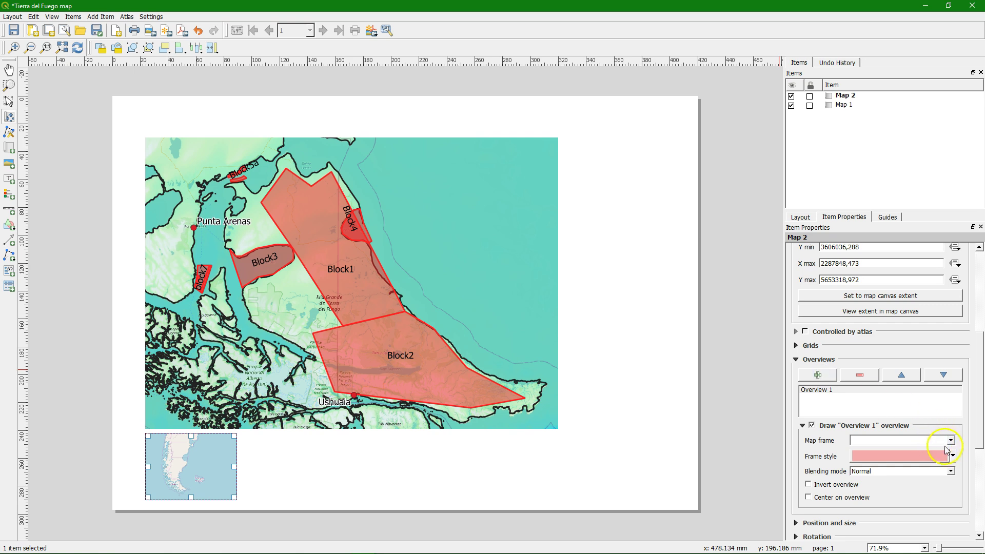
{"action": "left_click", "coordinate": [950, 440]}
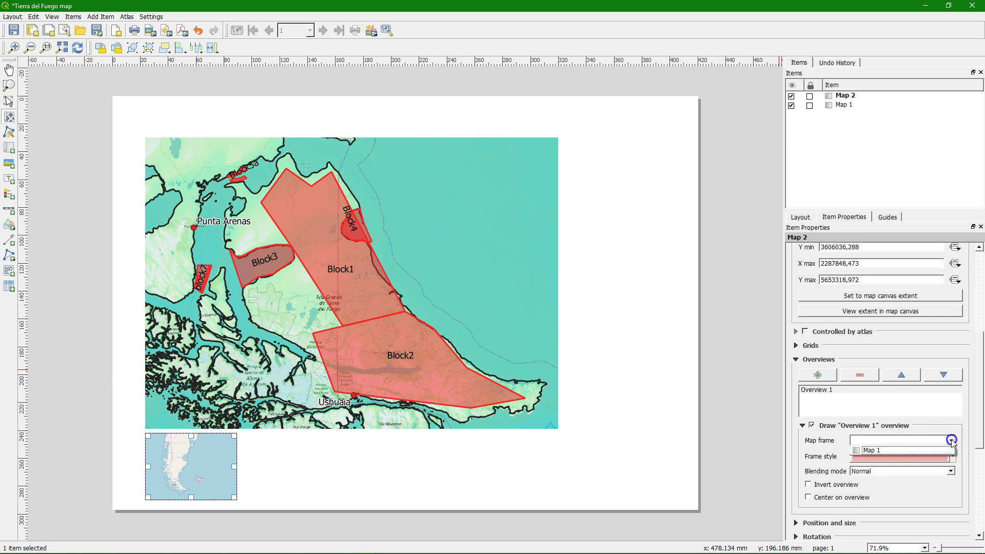
{"action": "left_click", "coordinate": [875, 451]}
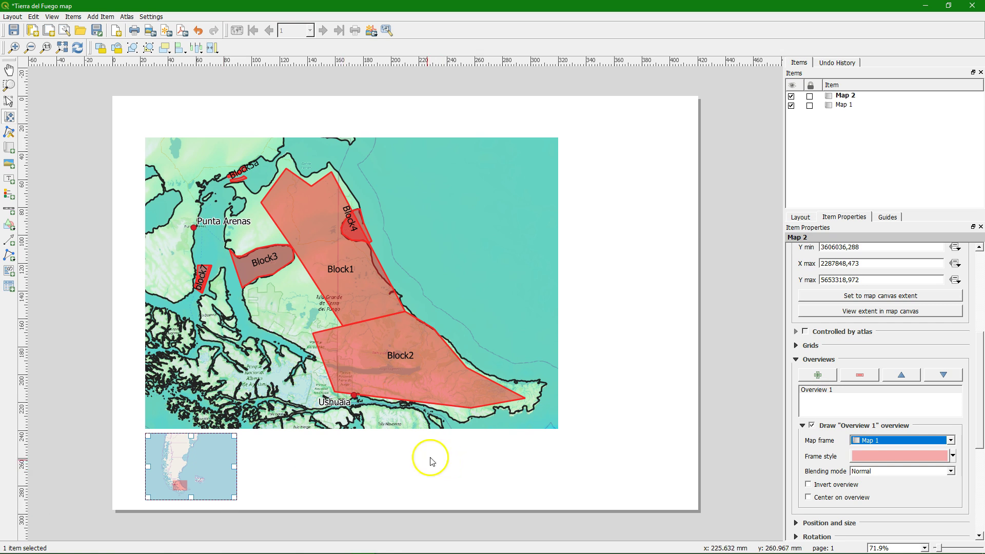
{"action": "left_click", "coordinate": [406, 460]}
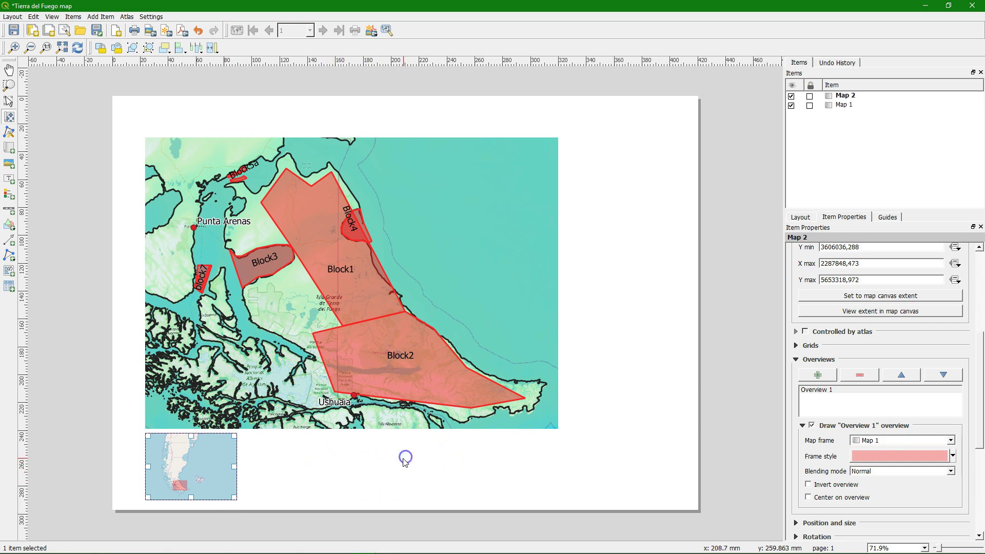
{"action": "left_click", "coordinate": [252, 218]}
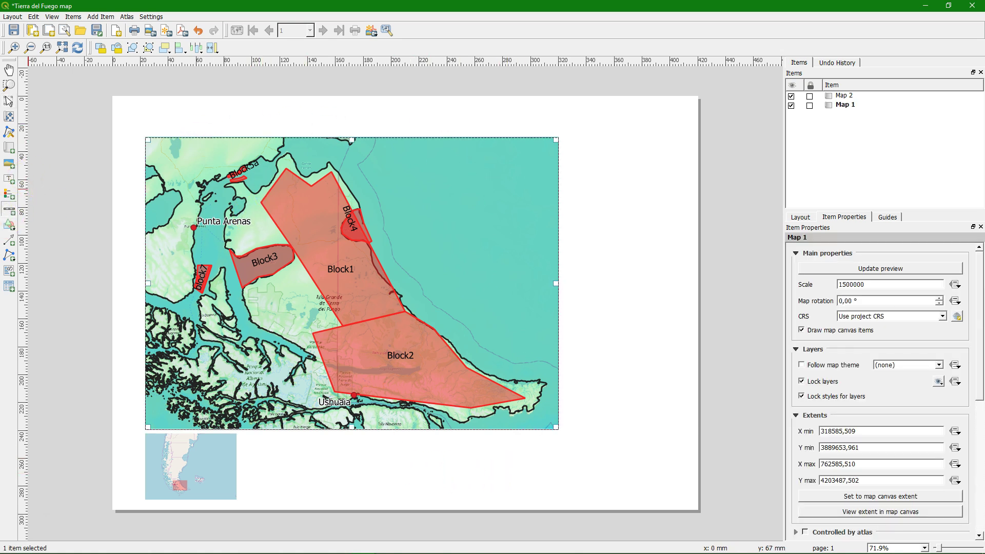
Draw a scale bar below the main map and shift it further right
{"action": "left_click", "coordinate": [265, 463]}
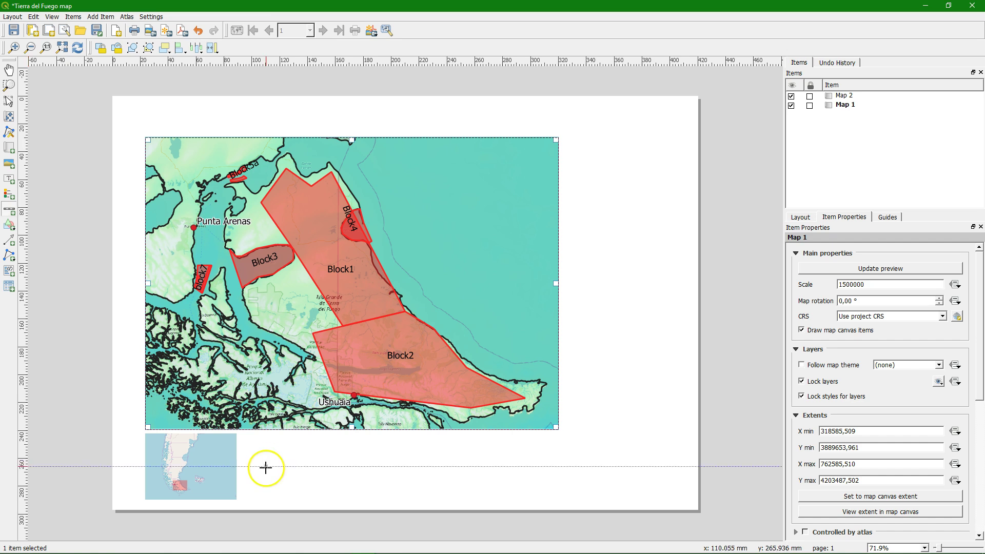
{"action": "left_click_drag", "start_coordinate": [265, 463], "coordinate": [484, 477]}
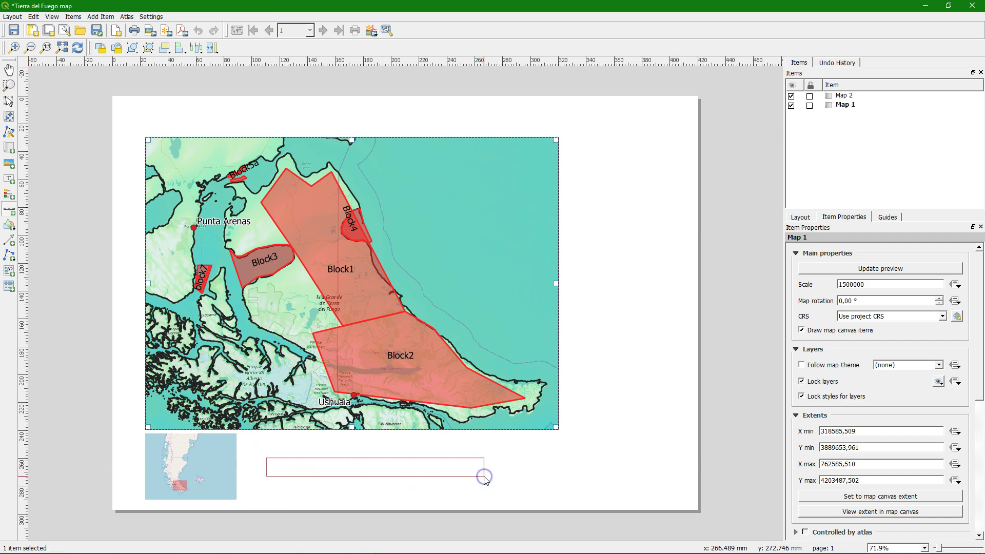
{"action": "left_click", "coordinate": [349, 500]}
{"action": "left_click_drag", "start_coordinate": [337, 469], "coordinate": [383, 469]}
{"action": "left_click", "coordinate": [526, 479]}
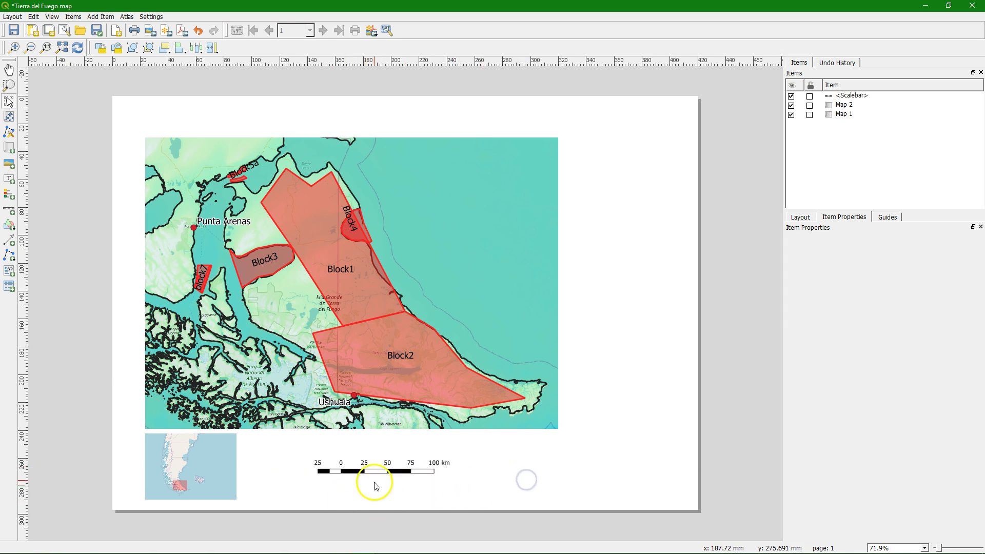
Set the scale bar's left segments to 0 so it reads 0–100 km
{"action": "left_click", "coordinate": [374, 467]}
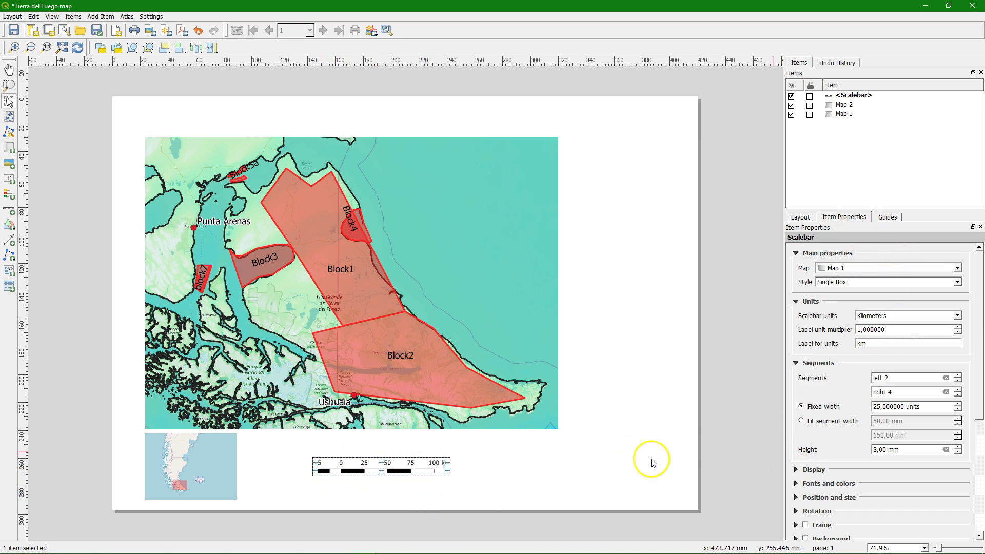
{"action": "left_click", "coordinate": [958, 384]}
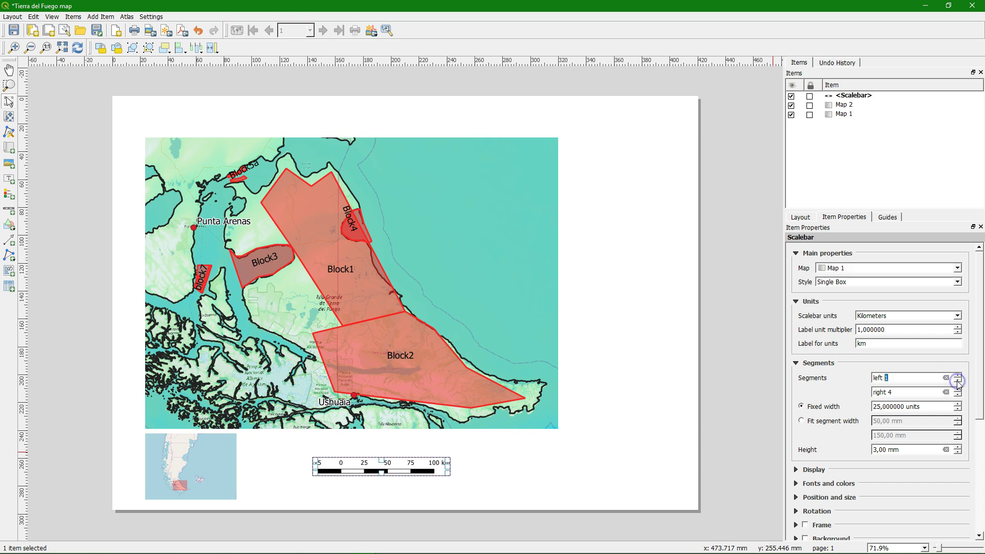
{"action": "left_click", "coordinate": [957, 384]}
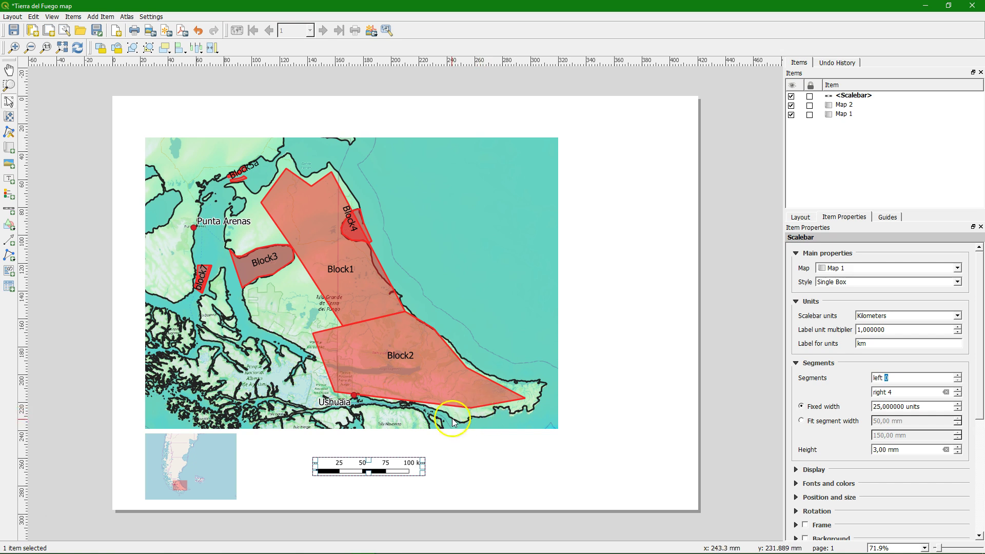
{"action": "left_click", "coordinate": [486, 471]}
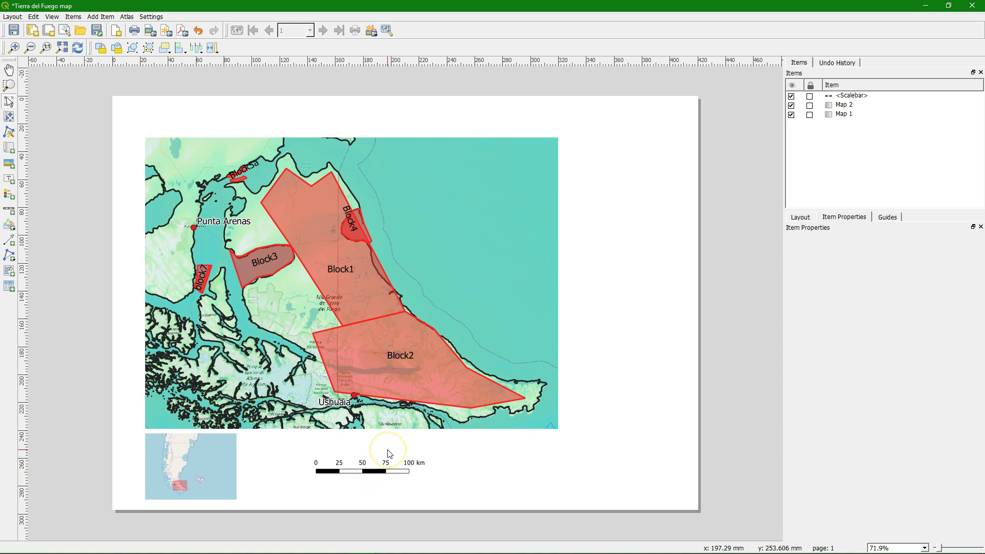
{"action": "left_click", "coordinate": [387, 451]}
{"action": "left_click", "coordinate": [119, 285]}
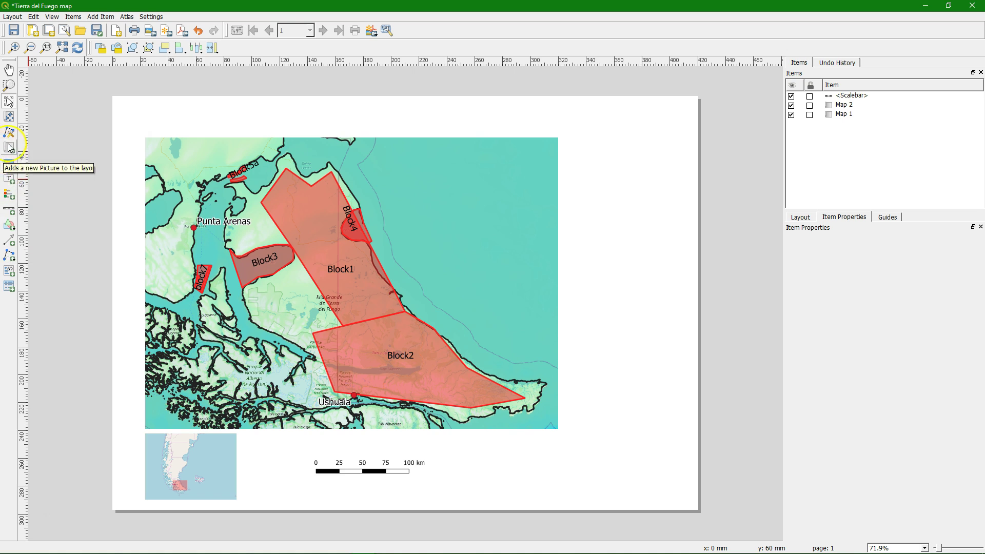
Insert NorthArrow_04.svg as a picture to the right of the main map's top corner
{"action": "left_click", "coordinate": [9, 164]}
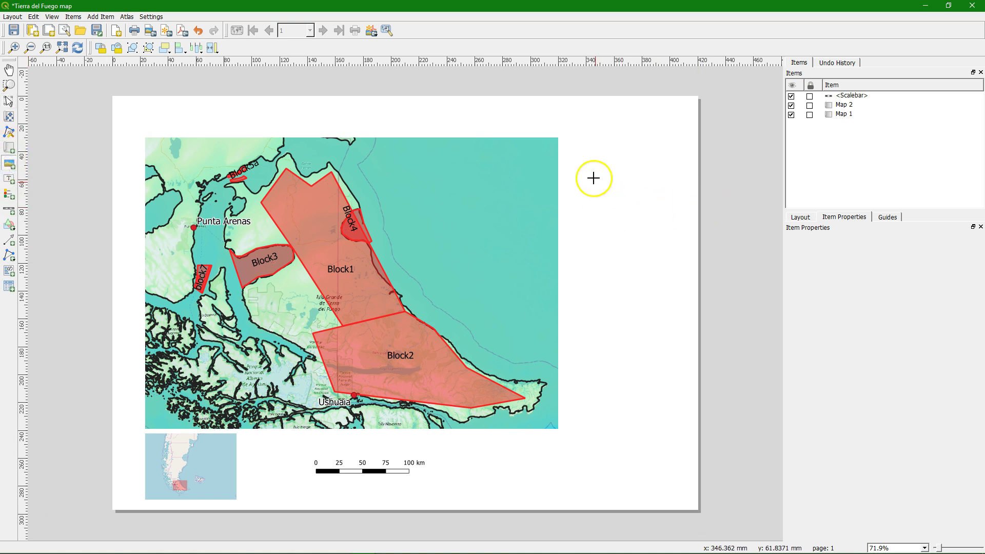
{"action": "left_click_drag", "start_coordinate": [604, 155], "coordinate": [644, 198]}
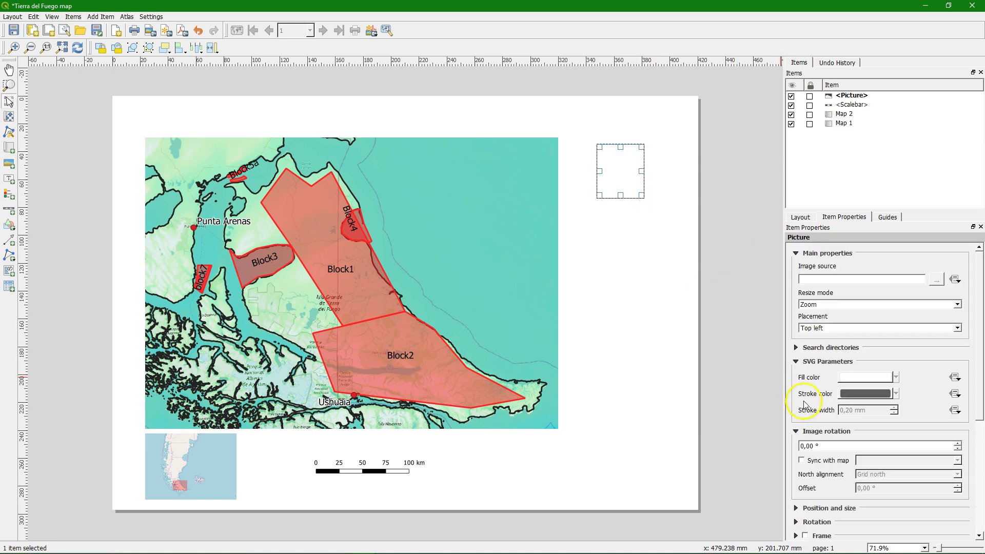
{"action": "left_click", "coordinate": [795, 347]}
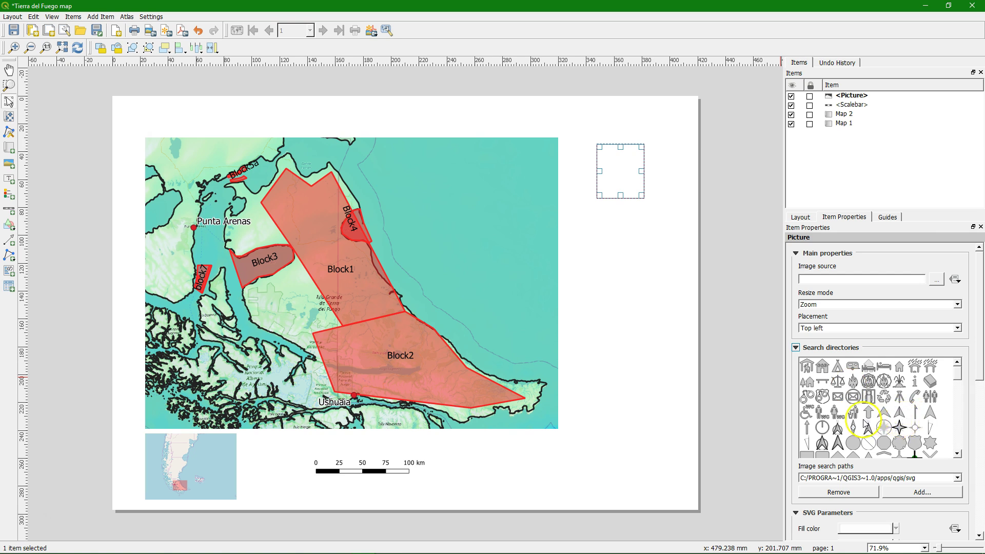
{"action": "left_click", "coordinate": [958, 374]}
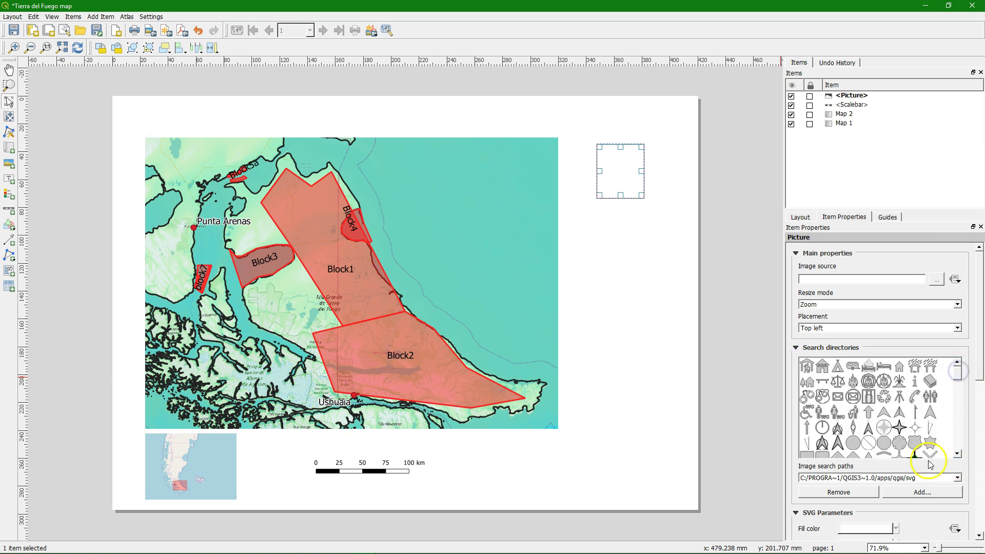
{"action": "left_click", "coordinate": [871, 429]}
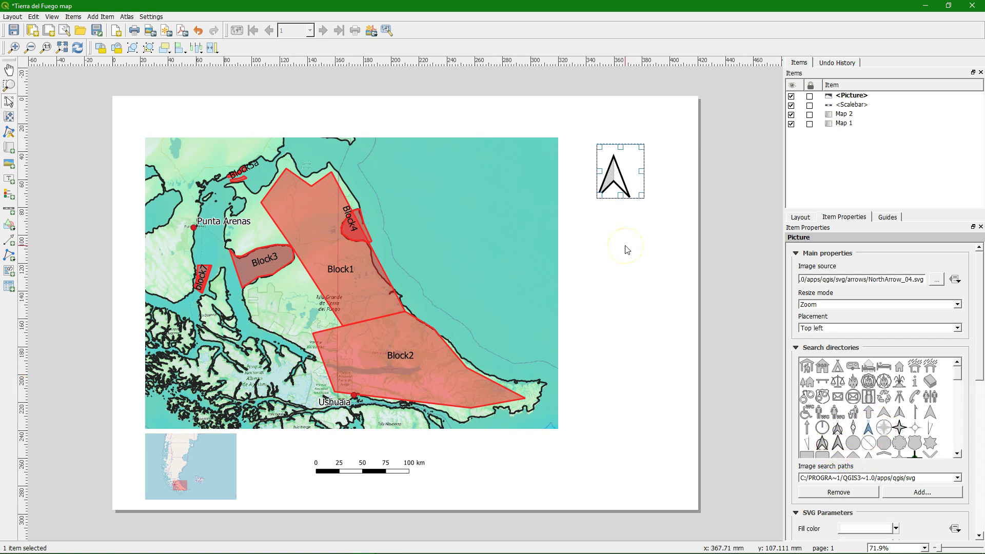
{"action": "left_click", "coordinate": [932, 281]}
{"action": "mouse_move", "coordinate": [980, 295]}
{"action": "left_mouse_down"}
{"action": "mouse_move", "coordinate": [969, 382]}
{"action": "mouse_move", "coordinate": [980, 406]}
{"action": "mouse_move", "coordinate": [980, 303]}
{"action": "left_mouse_up"}
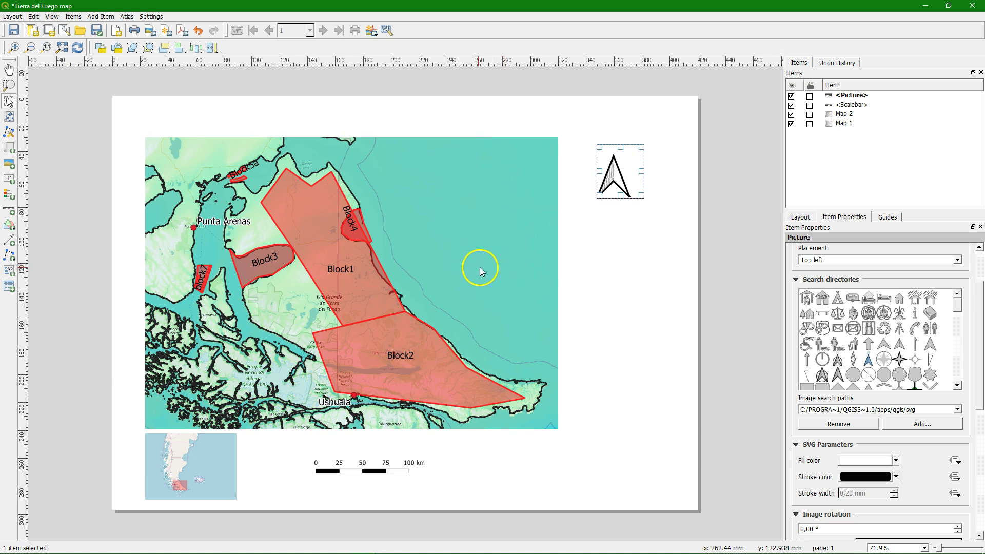
{"action": "left_click", "coordinate": [651, 253]}
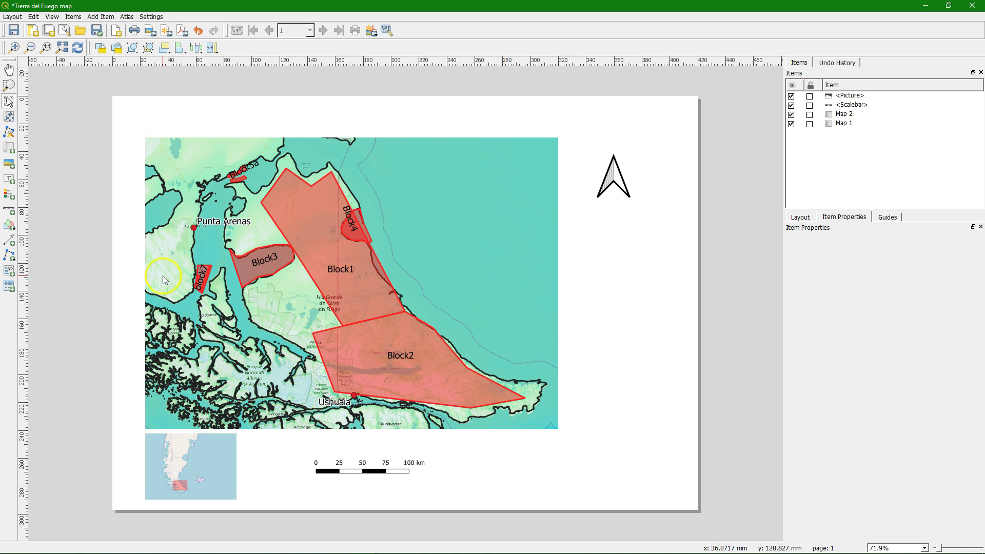
Add a legend right of the main map, turn off Auto update, and remove Ushuaia
{"action": "left_click", "coordinate": [9, 194]}
{"action": "left_click_drag", "start_coordinate": [570, 220], "coordinate": [674, 426]}
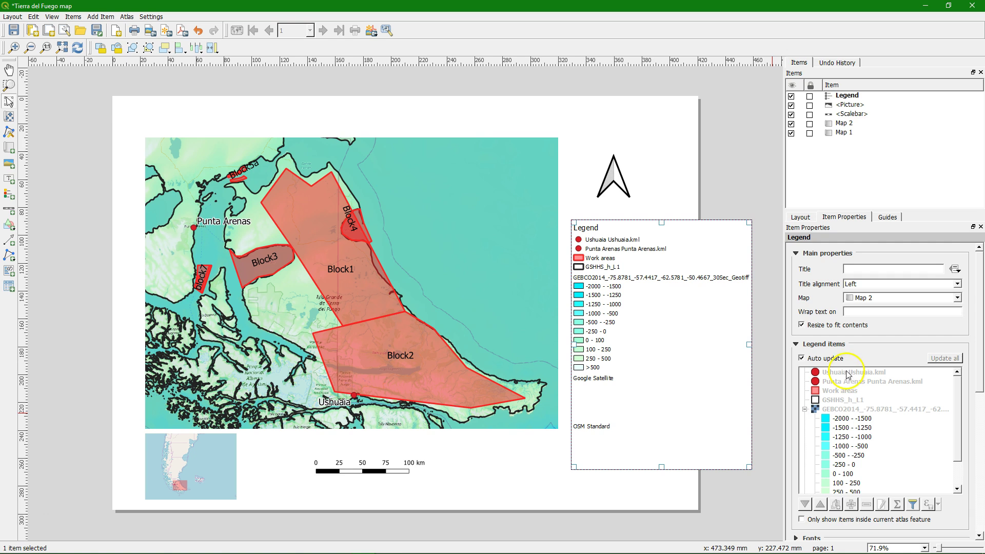
{"action": "left_click", "coordinate": [801, 358]}
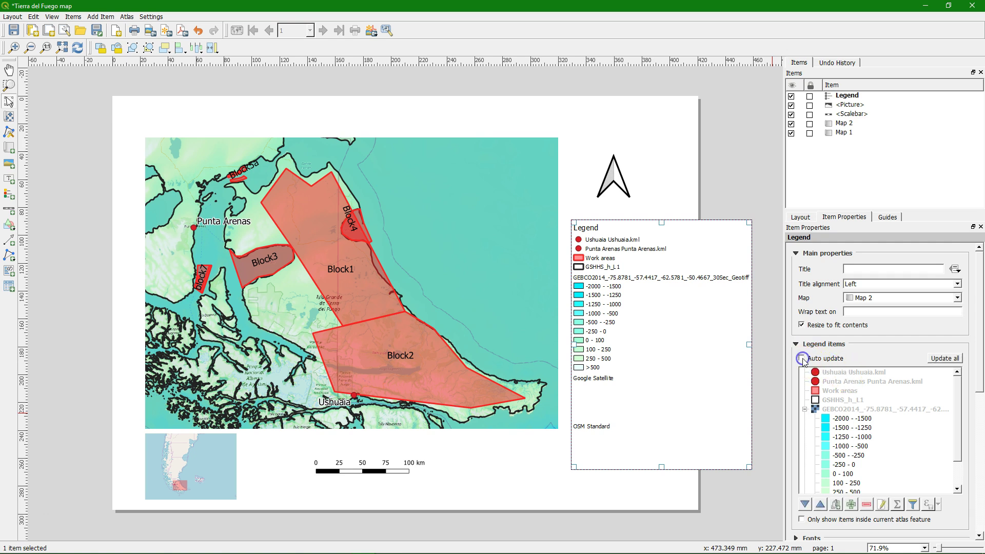
{"action": "left_click", "coordinate": [839, 373]}
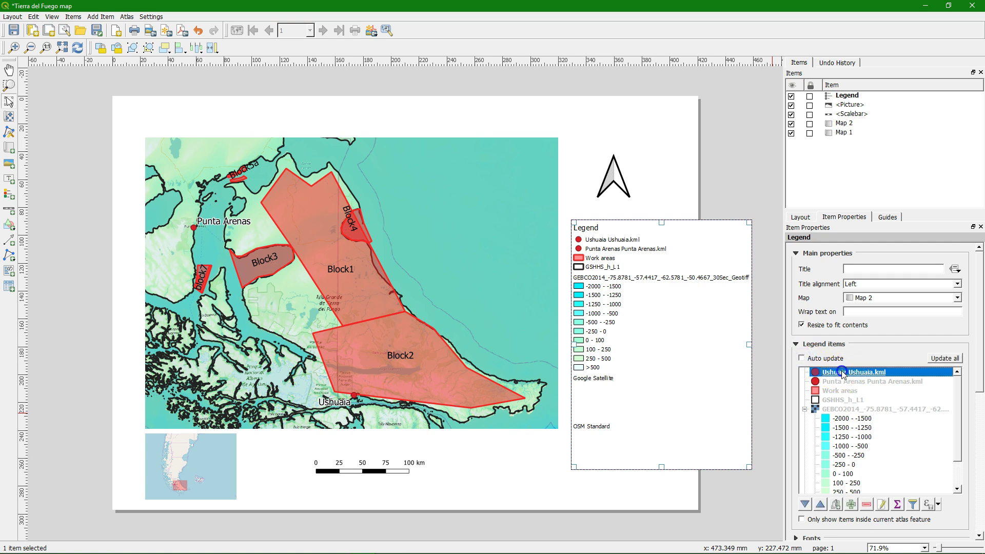
{"action": "left_click", "coordinate": [866, 505]}
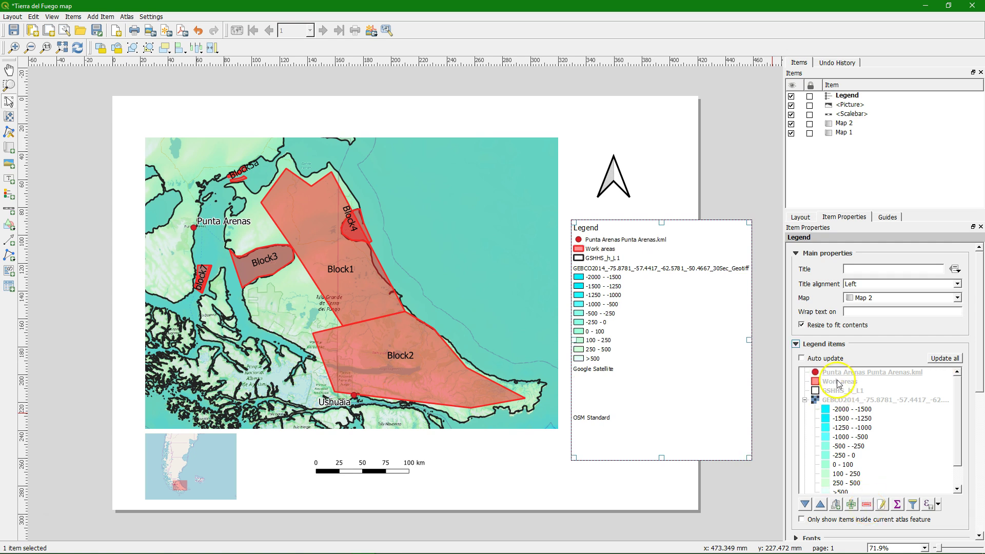
Rename the Punta Arenas entry to Important places and GSHHS_h_L1 to Coastline
{"action": "left_click", "coordinate": [840, 371]}
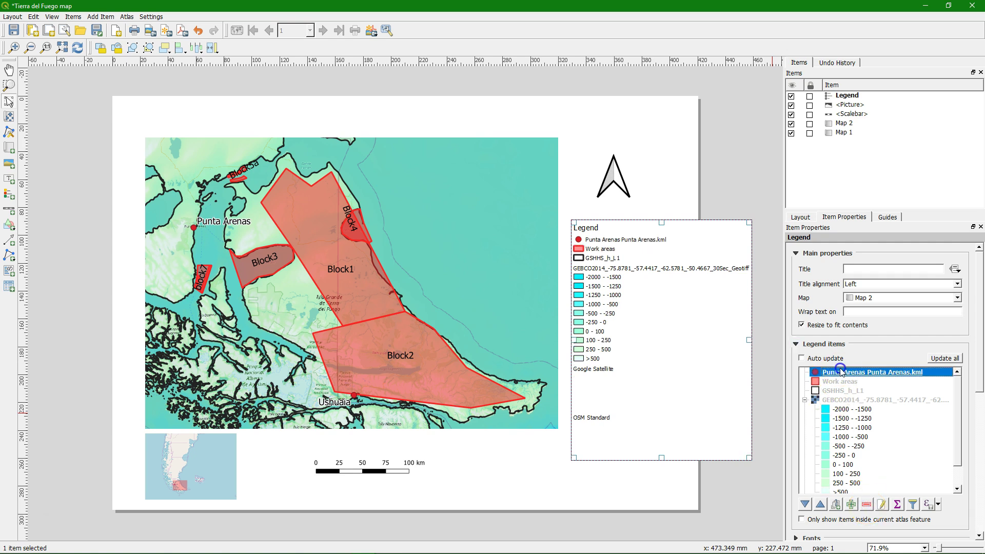
{"action": "left_click", "coordinate": [881, 506]}
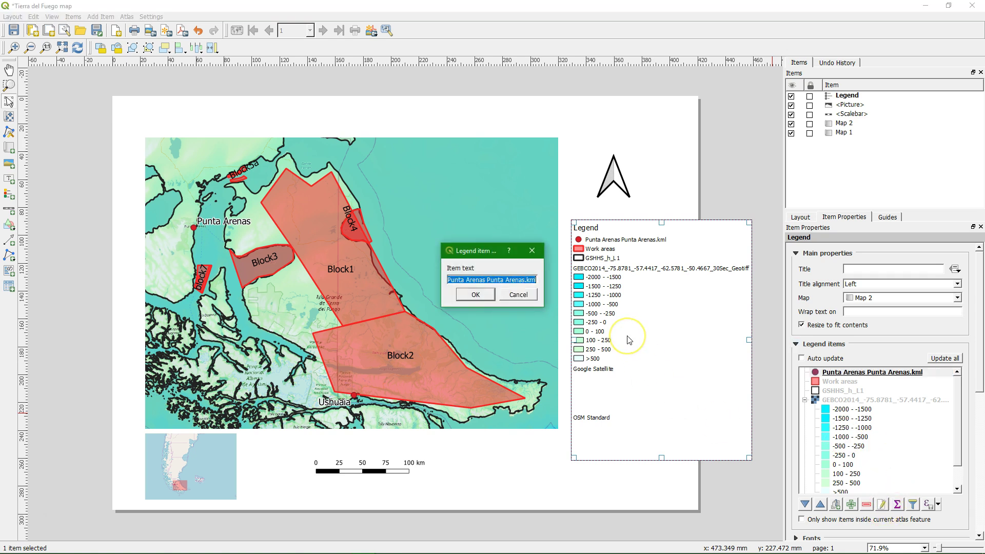
{"action": "key", "text": "BackSpace"}
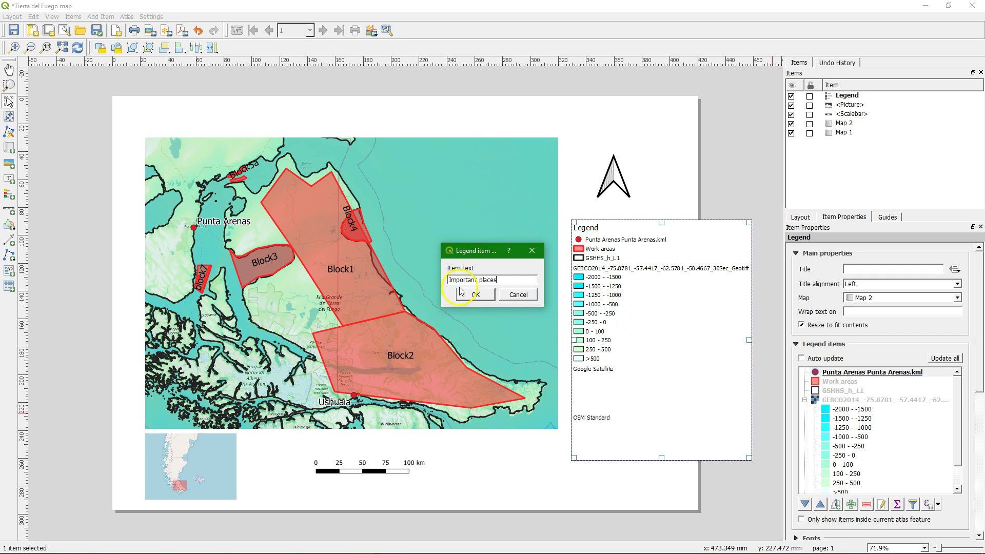
{"action": "left_click", "coordinate": [476, 294]}
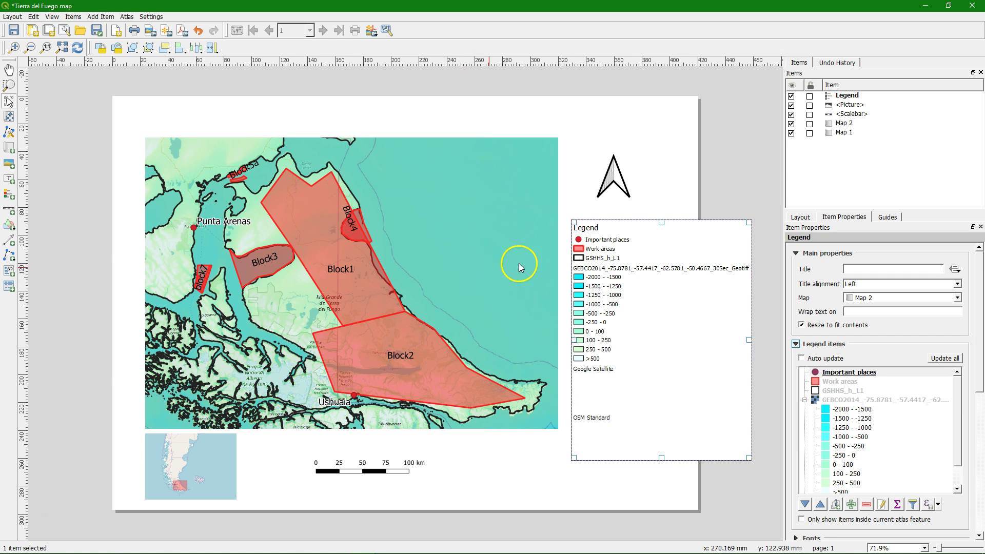
{"action": "left_click", "coordinate": [844, 382]}
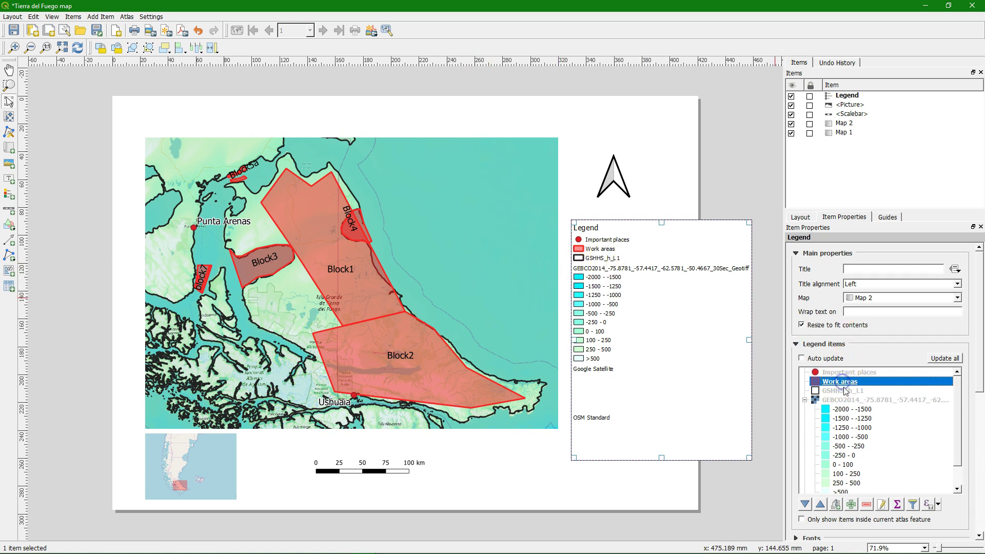
{"action": "left_click", "coordinate": [844, 391]}
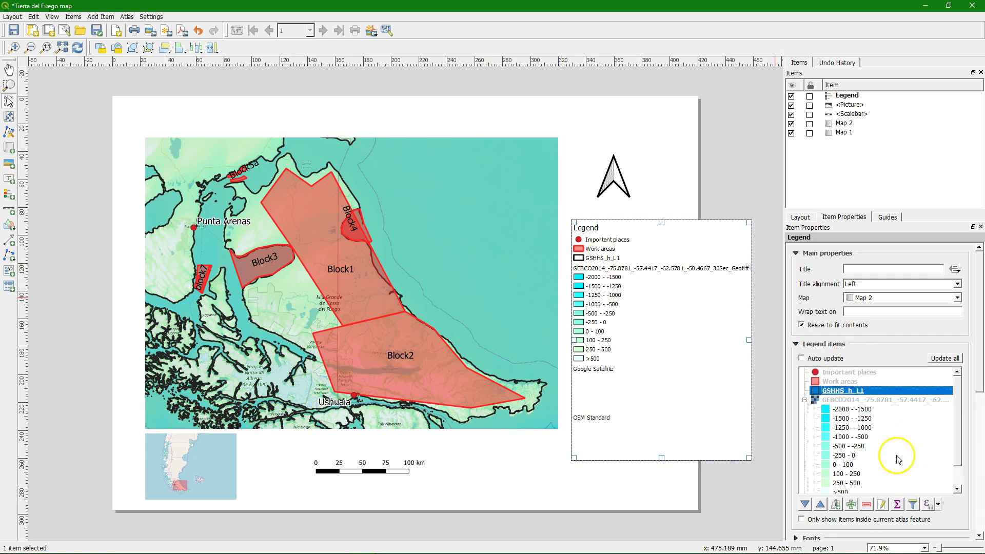
{"action": "left_click", "coordinate": [882, 505]}
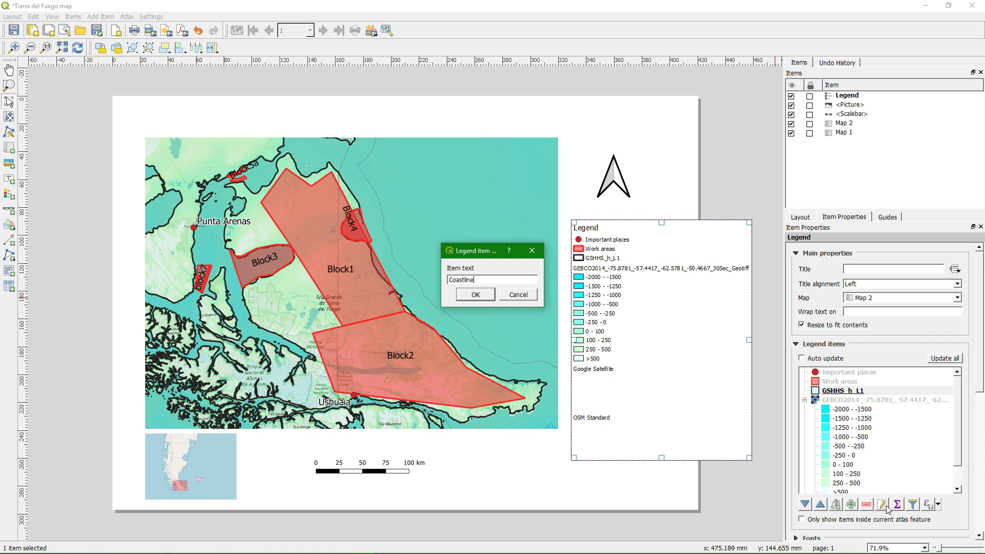
{"action": "left_click", "coordinate": [475, 294]}
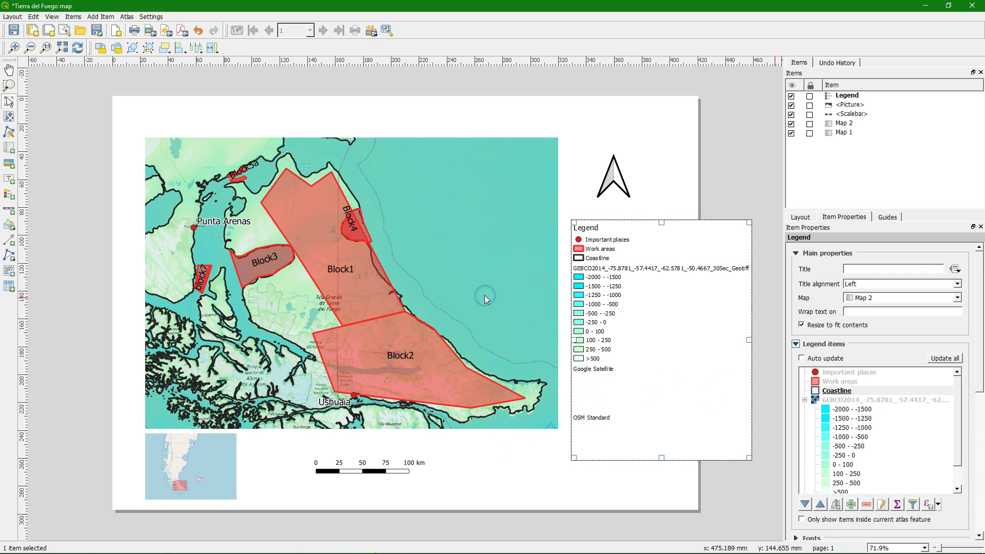
Rename the GEBCO2014 entry to 'Bathymetry [m above/below sealevel]'
{"action": "left_click", "coordinate": [854, 399]}
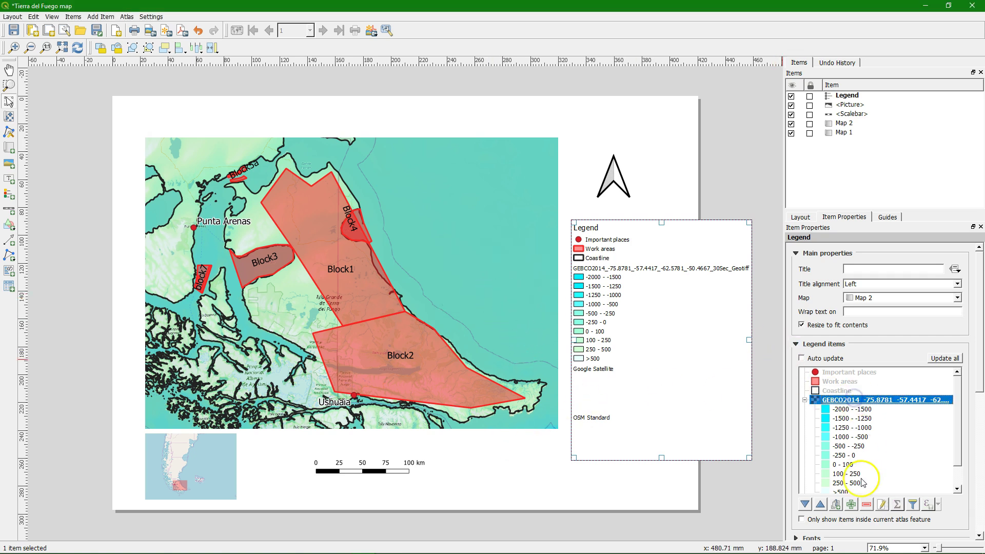
{"action": "left_click", "coordinate": [882, 505]}
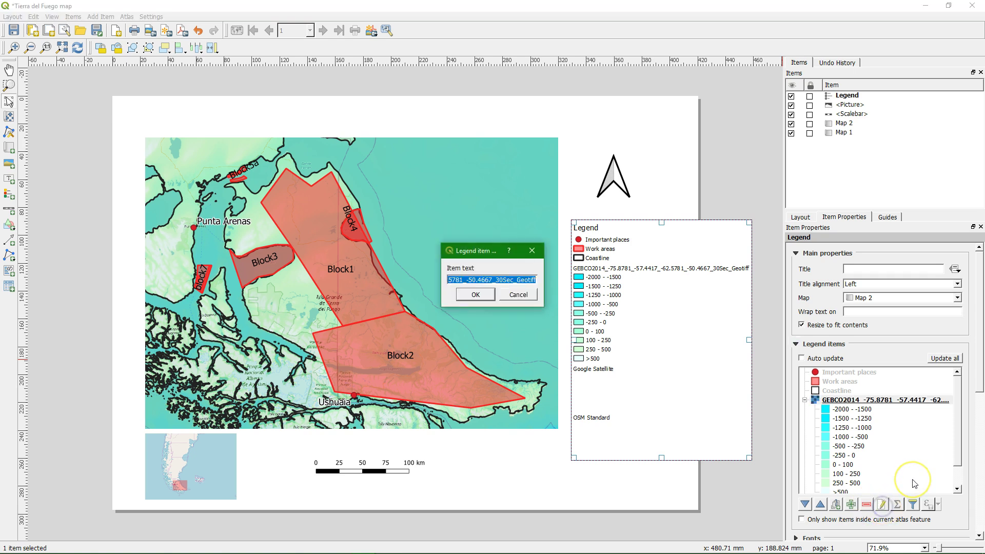
{"action": "type", "text": "Bathymetry [m above"}
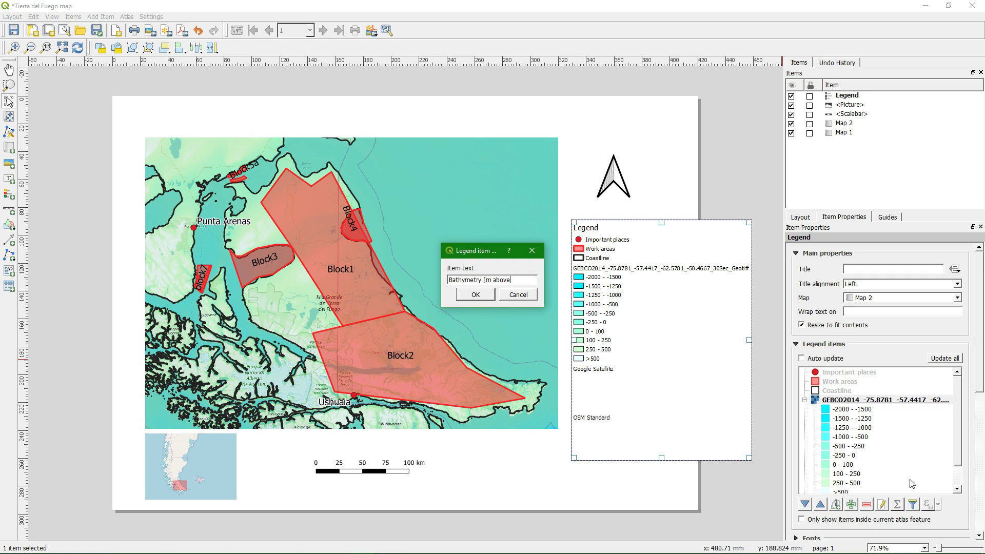
{"action": "type", "text": "sealevel]"}
{"action": "left_click", "coordinate": [898, 479]}
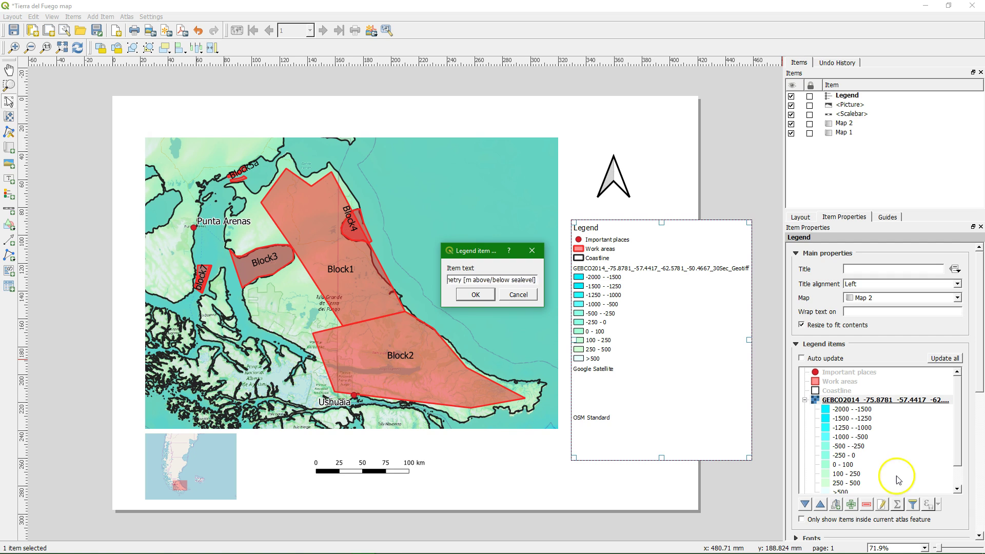
{"action": "left_click", "coordinate": [467, 294]}
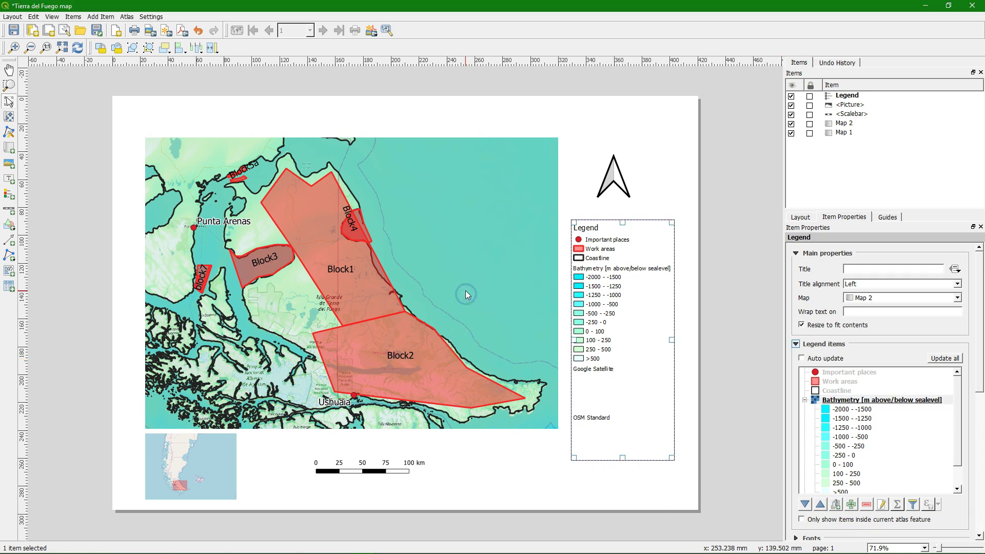
{"action": "left_click", "coordinate": [656, 390]}
{"action": "left_click", "coordinate": [614, 364]}
{"action": "left_click", "coordinate": [968, 394]}
{"action": "scroll", "coordinate": [957, 395], "scroll_direction": "down", "scroll_amount": 1}
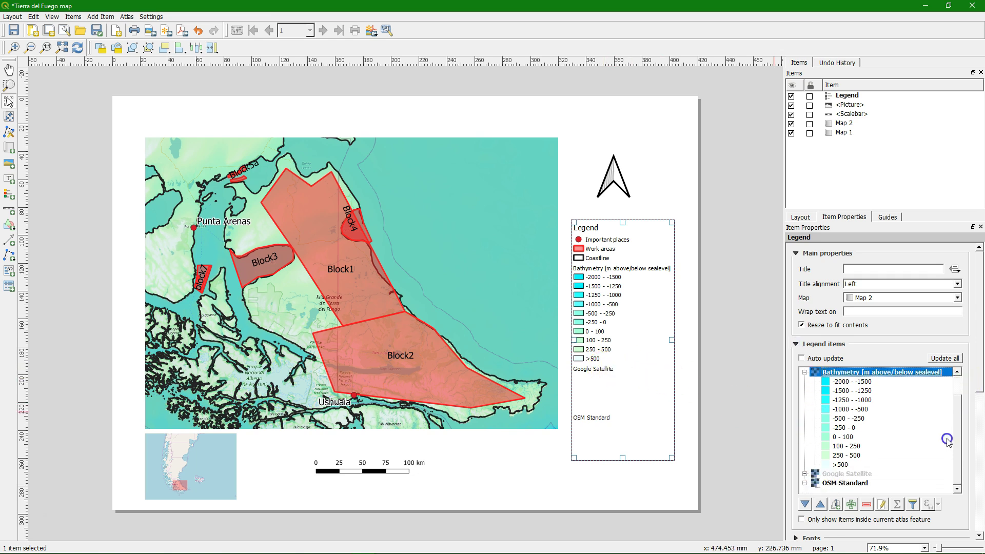
Remove Google Satellite and rename OSM Standard to 'Background source: OpenStreetMap'
{"action": "left_click", "coordinate": [856, 474]}
{"action": "left_click", "coordinate": [867, 505]}
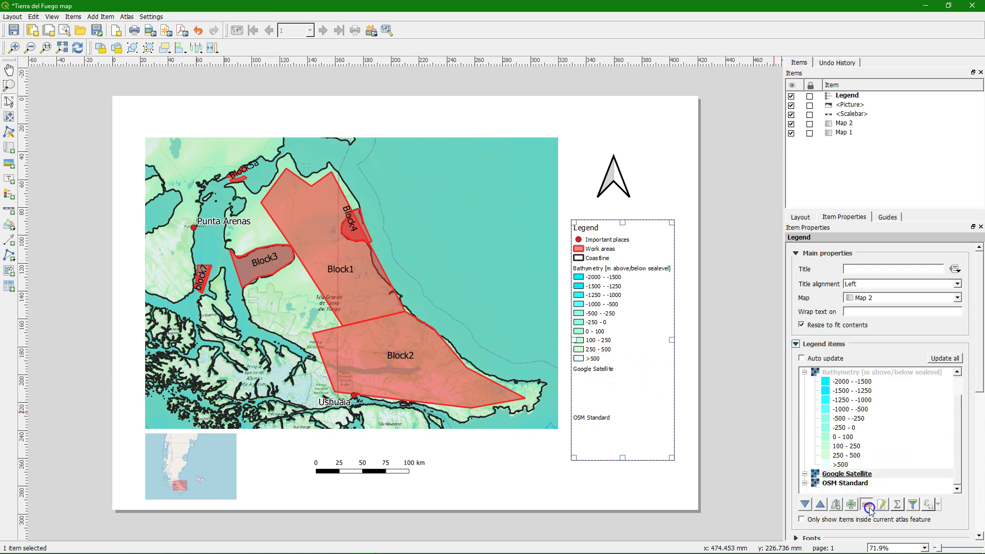
{"action": "left_click", "coordinate": [844, 483]}
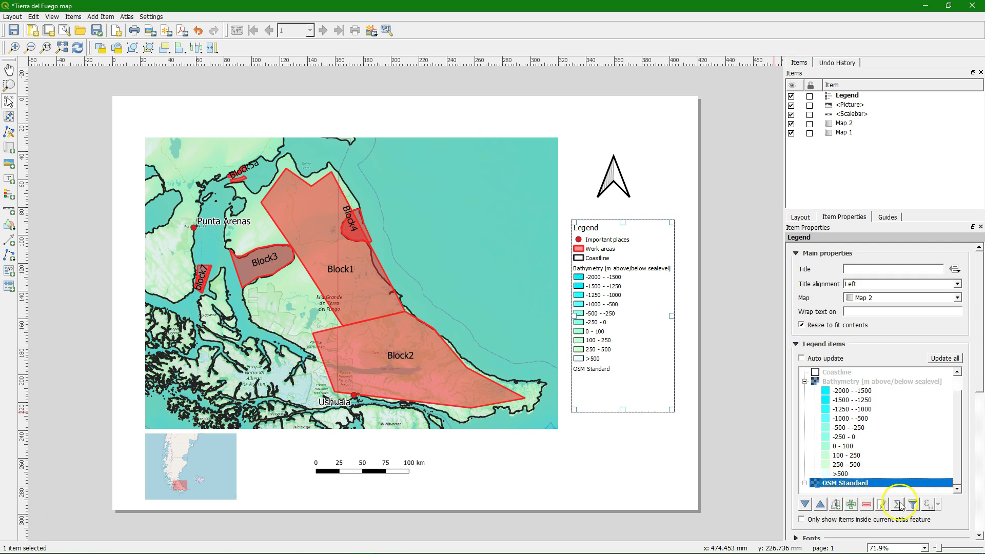
{"action": "left_click", "coordinate": [881, 504]}
{"action": "left_click", "coordinate": [882, 504]}
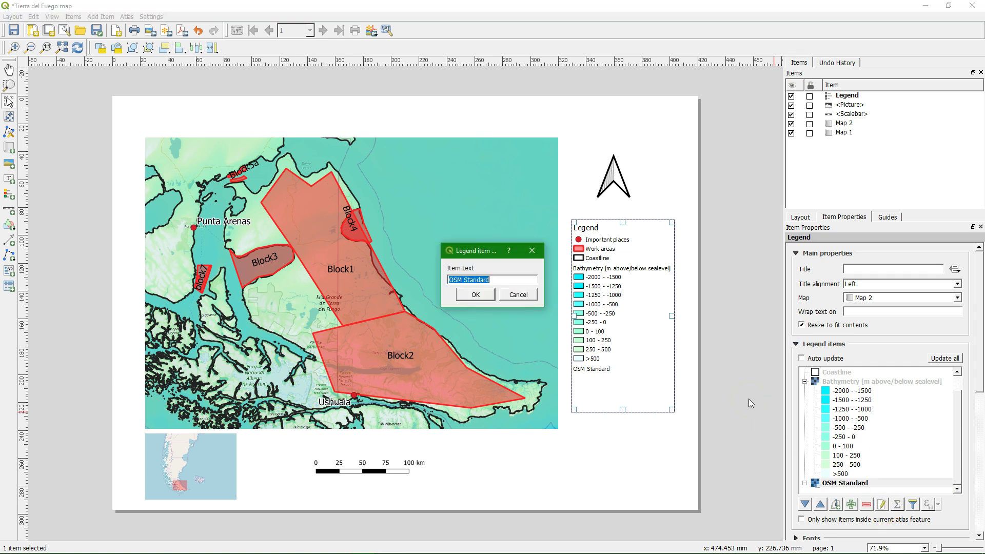
{"action": "type", "text": "Ba"}
{"action": "type", "text": "ckground source: OpenStreet"}
{"action": "type", "text": "Map"}
{"action": "left_click", "coordinate": [467, 296]}
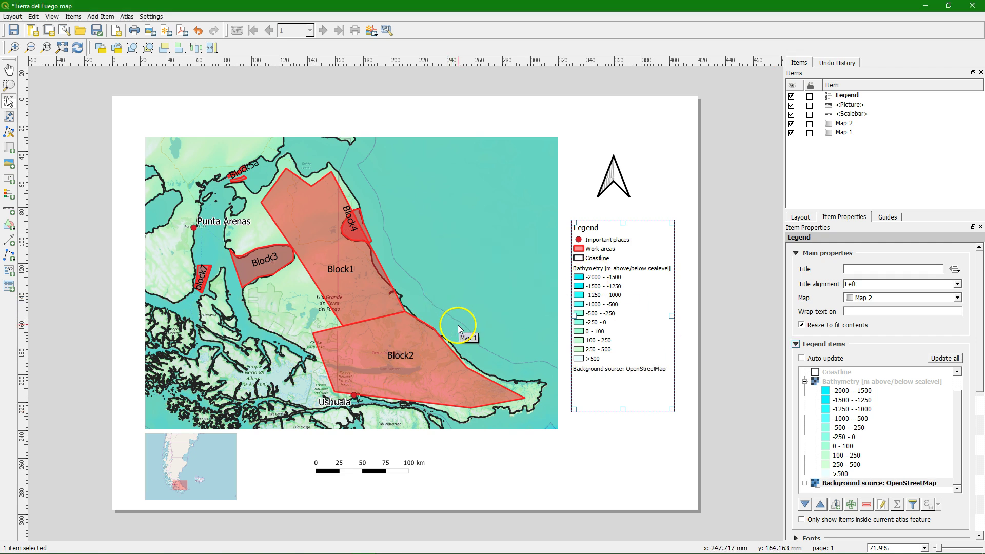
{"action": "left_click", "coordinate": [631, 469]}
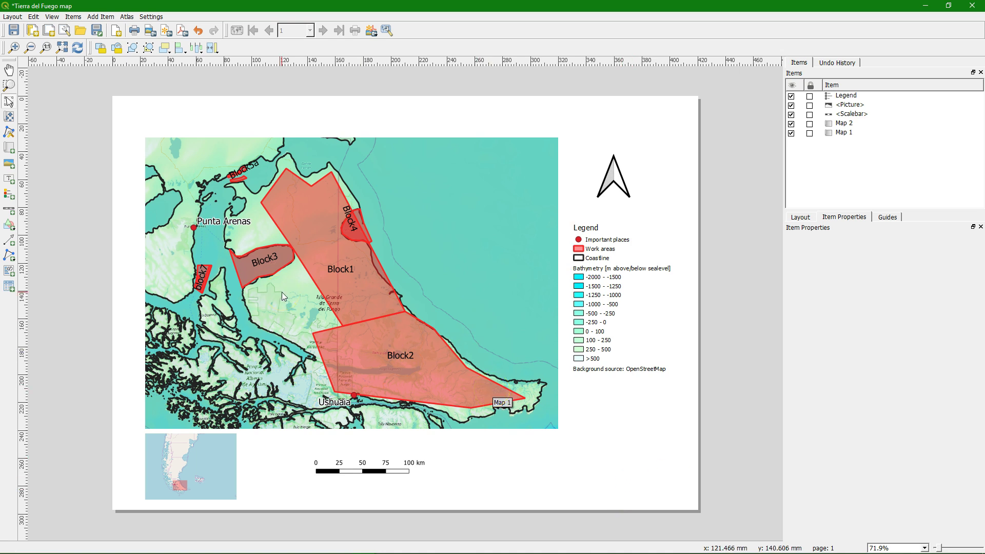
Add a grid to Map 1 with X and Y intervals of 50000 map units
{"action": "left_click", "coordinate": [408, 166]}
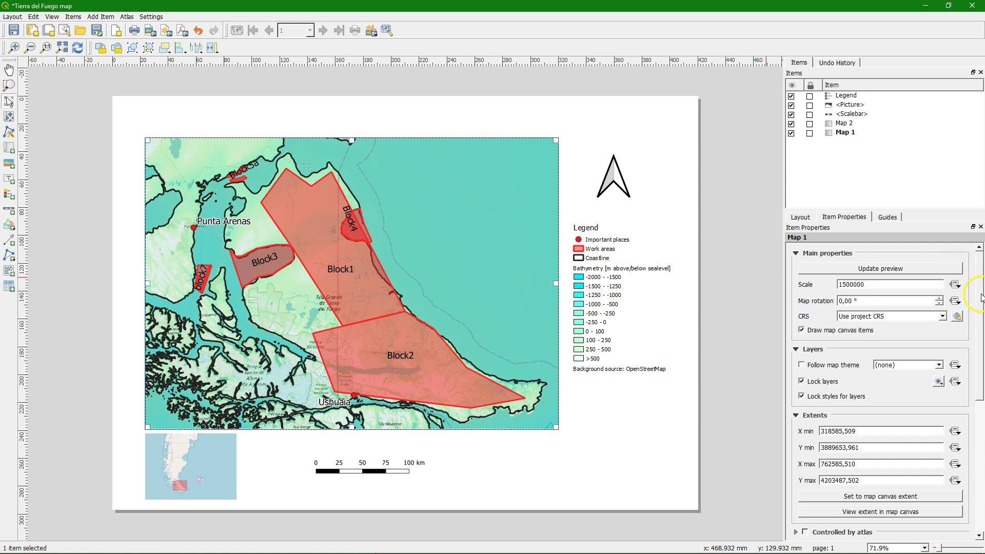
{"action": "left_click_drag", "start_coordinate": [979, 290], "coordinate": [981, 349]}
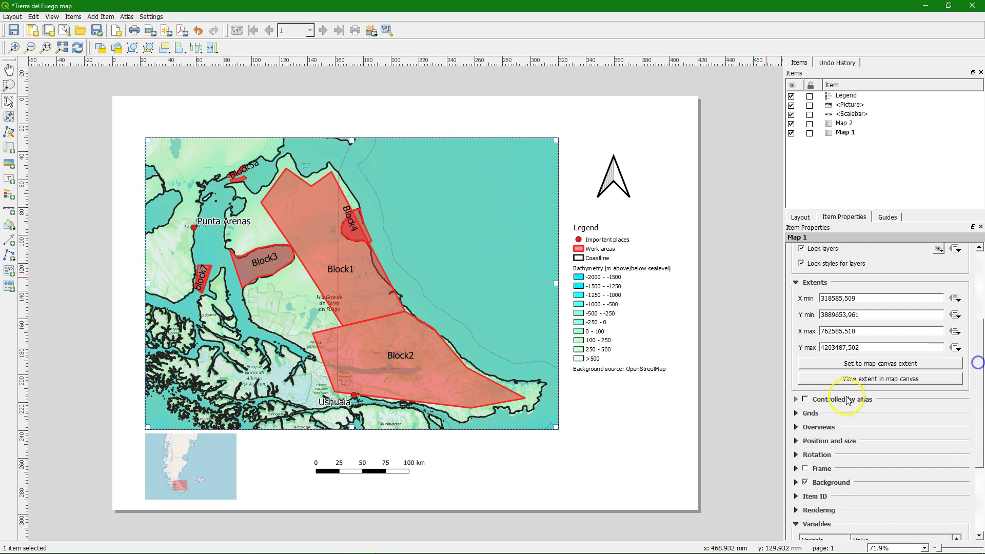
{"action": "left_click", "coordinate": [796, 414]}
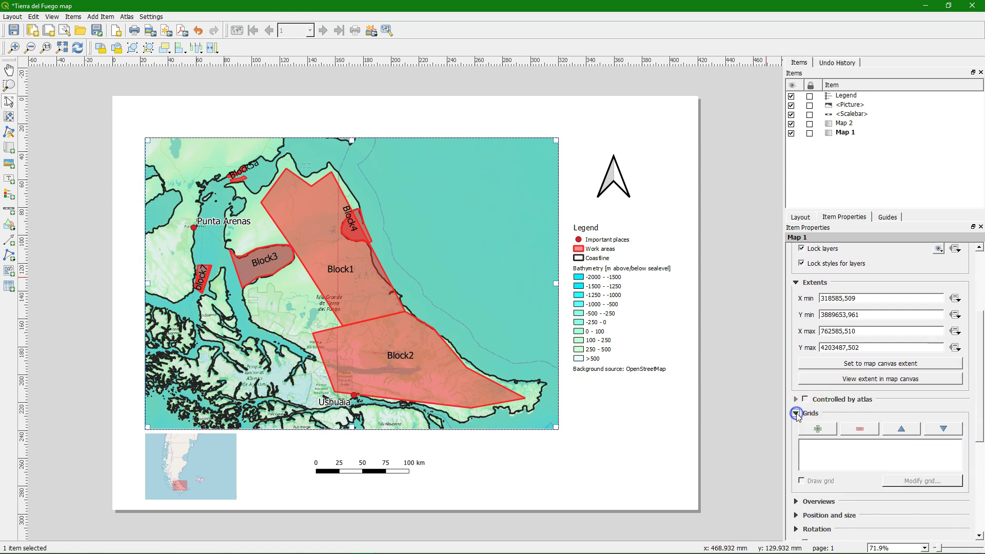
{"action": "left_click", "coordinate": [817, 429]}
{"action": "left_click_drag", "start_coordinate": [978, 409], "coordinate": [973, 440]}
{"action": "left_click", "coordinate": [926, 412]}
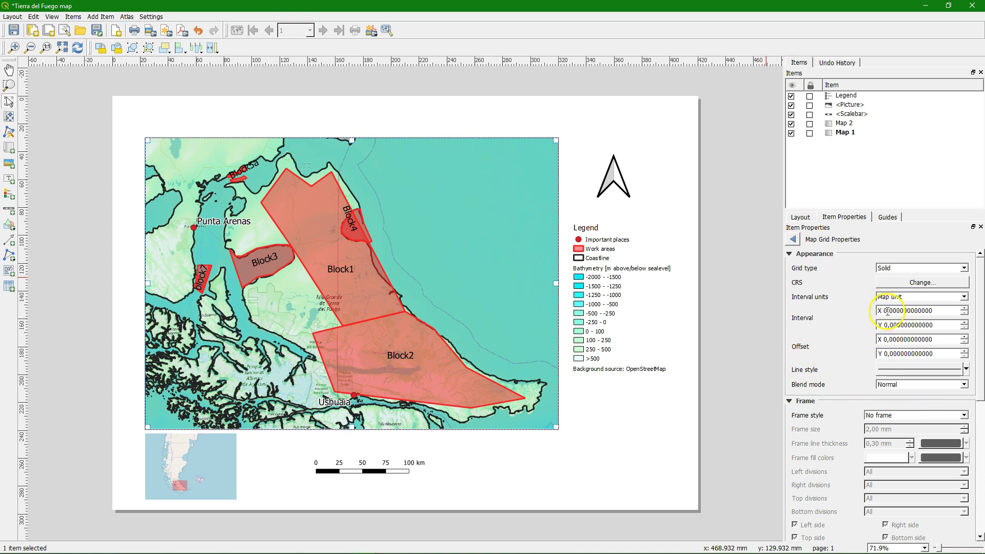
{"action": "left_click", "coordinate": [886, 311]}
{"action": "type", "text": "2500"}
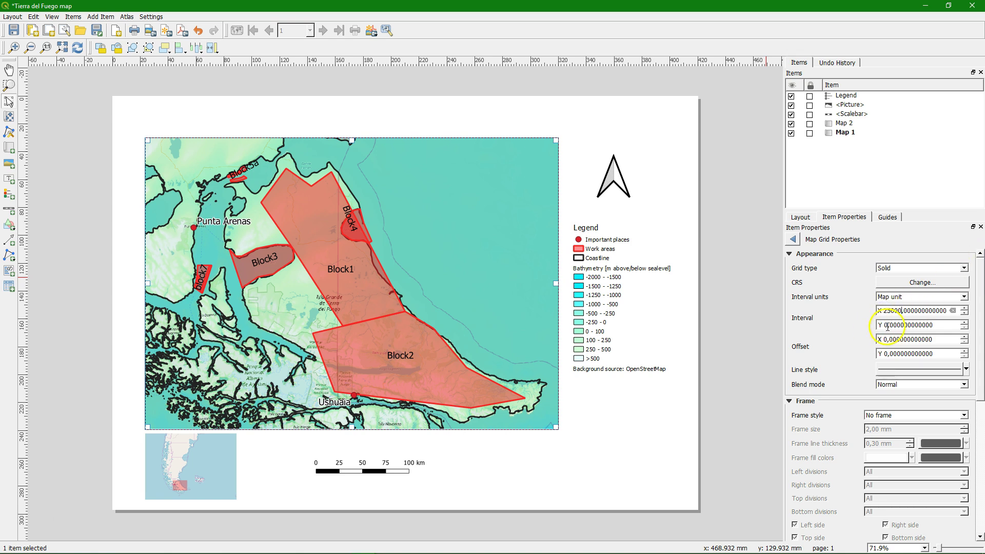
{"action": "double_click", "coordinate": [880, 326]}
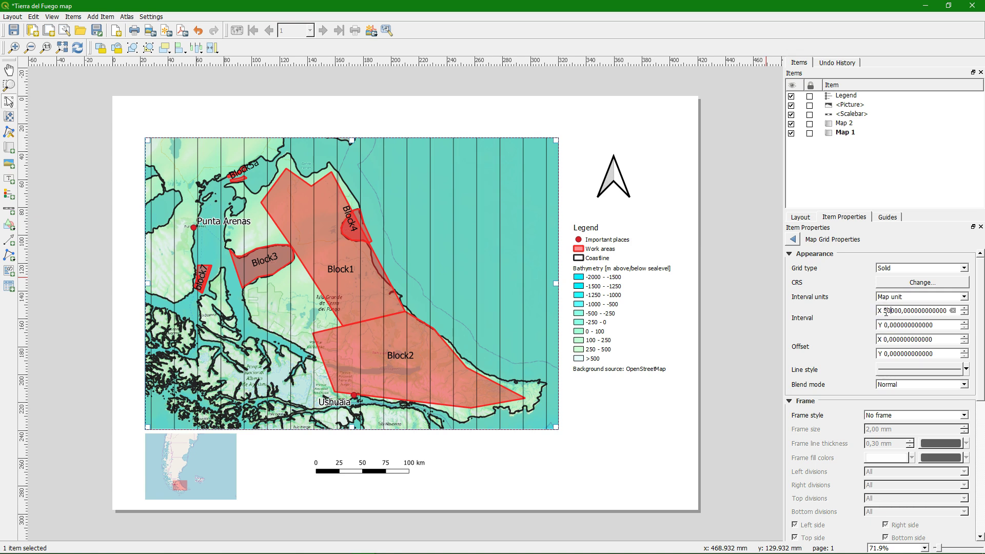
{"action": "left_click", "coordinate": [886, 325]}
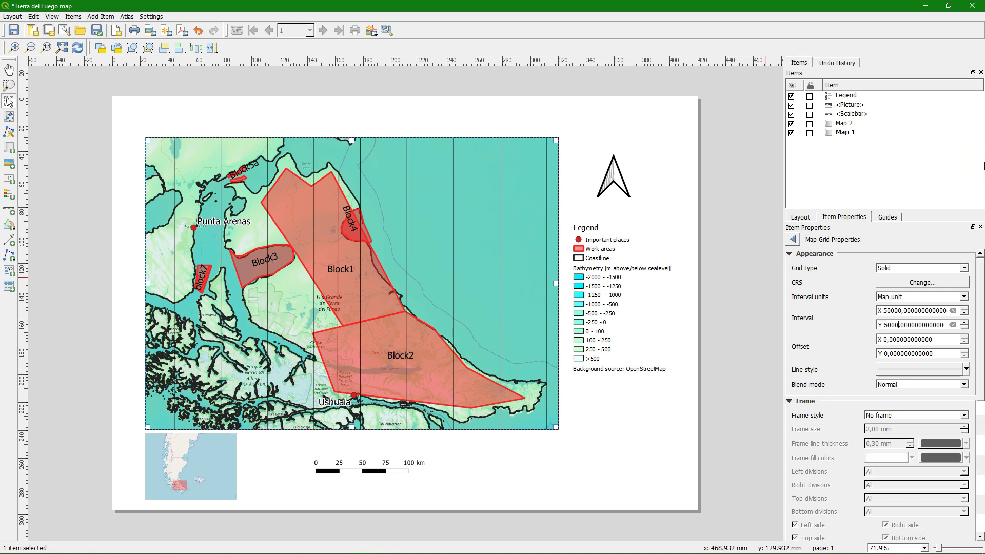
{"action": "left_click", "coordinate": [933, 339]}
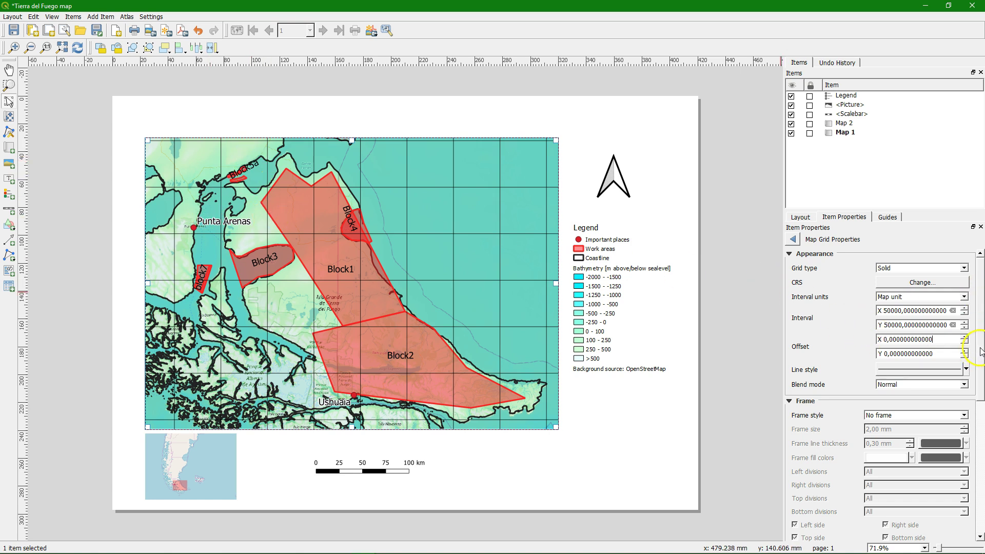
{"action": "scroll", "coordinate": [978, 349], "scroll_direction": "down", "scroll_amount": 4}
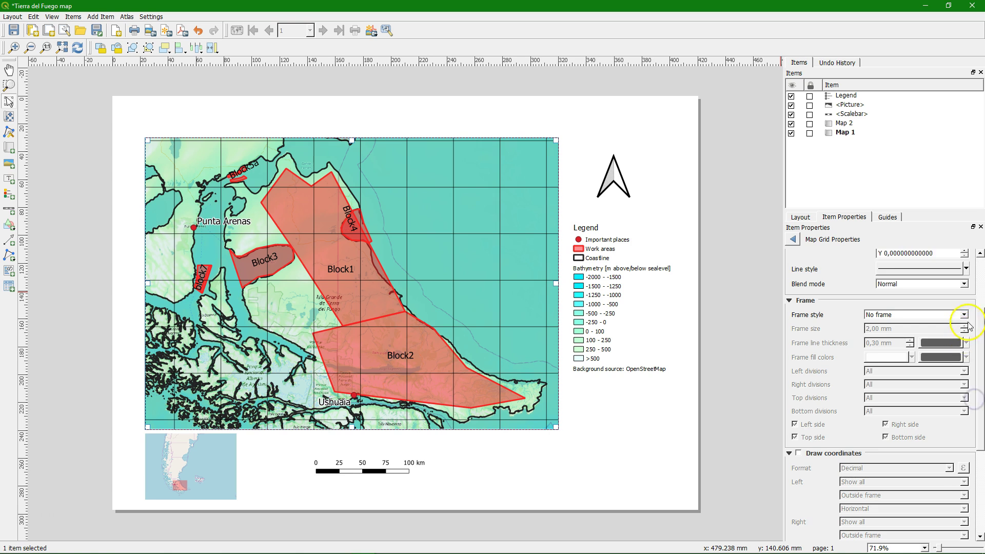
Set the main map grid's frame style to Exterior ticks
{"action": "left_click", "coordinate": [965, 315]}
{"action": "left_click", "coordinate": [893, 344]}
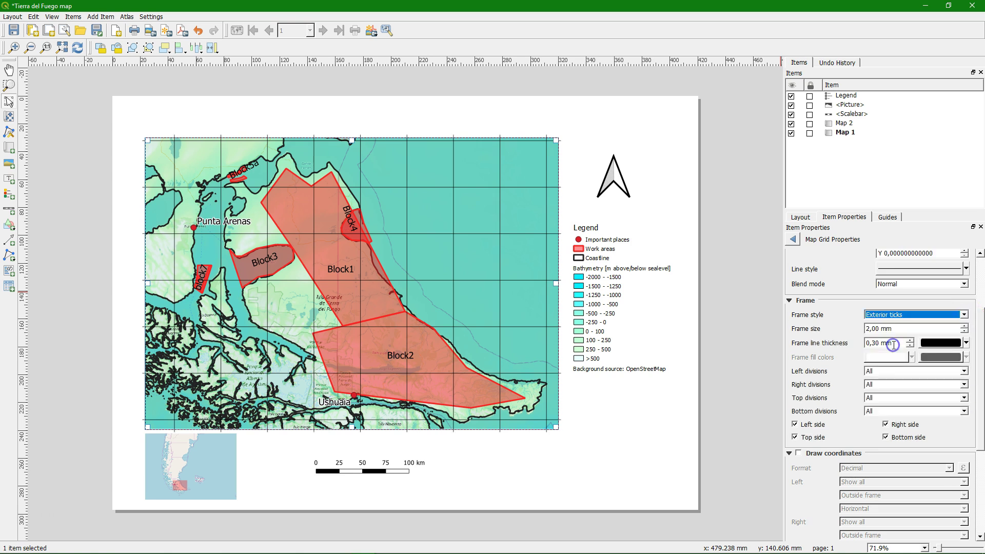
{"action": "scroll", "coordinate": [980, 354], "scroll_direction": "down", "scroll_amount": 2}
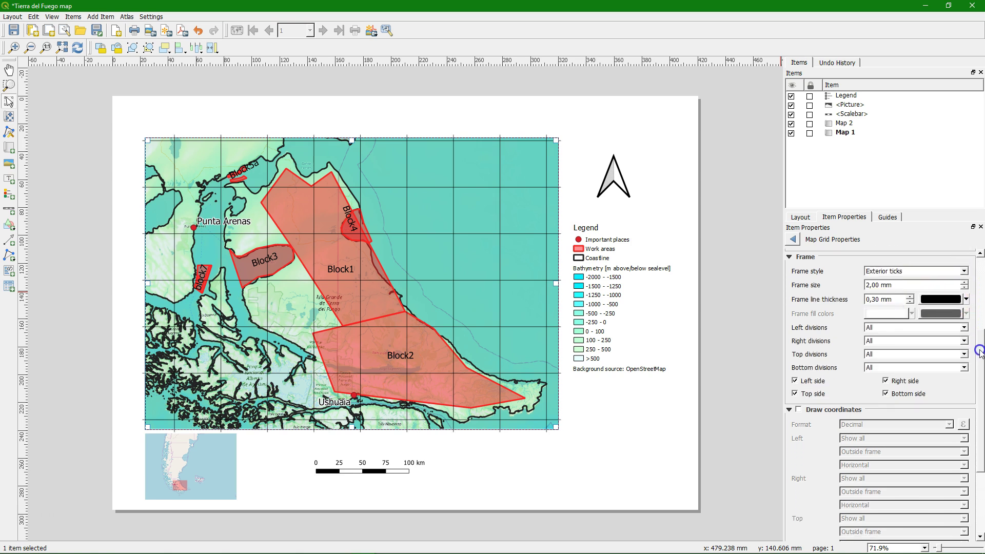
{"action": "left_click_drag", "start_coordinate": [979, 354], "coordinate": [976, 389]}
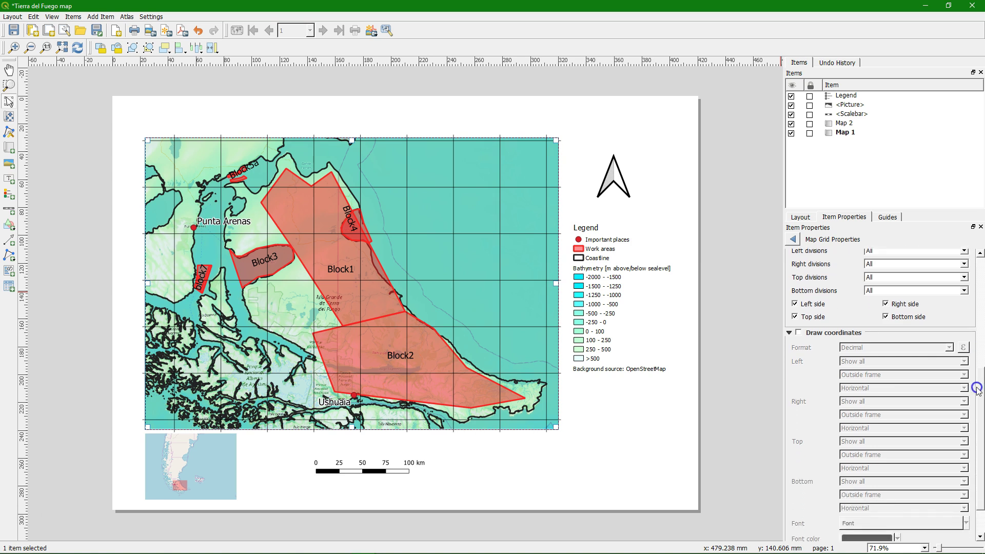
Draw grid coordinates: left Vertical ascending, right Vertical descending, precision 0
{"action": "left_click", "coordinate": [799, 332]}
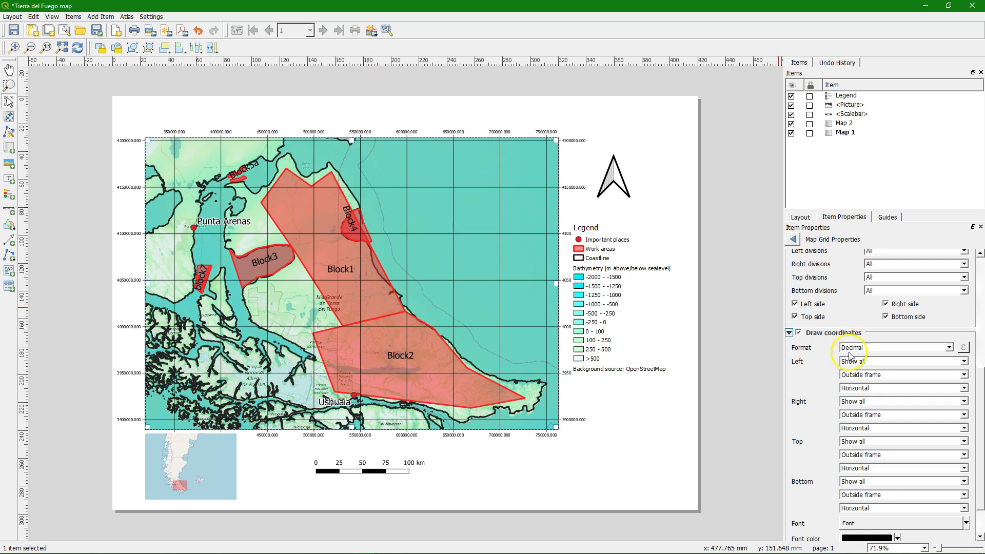
{"action": "left_click", "coordinate": [964, 389]}
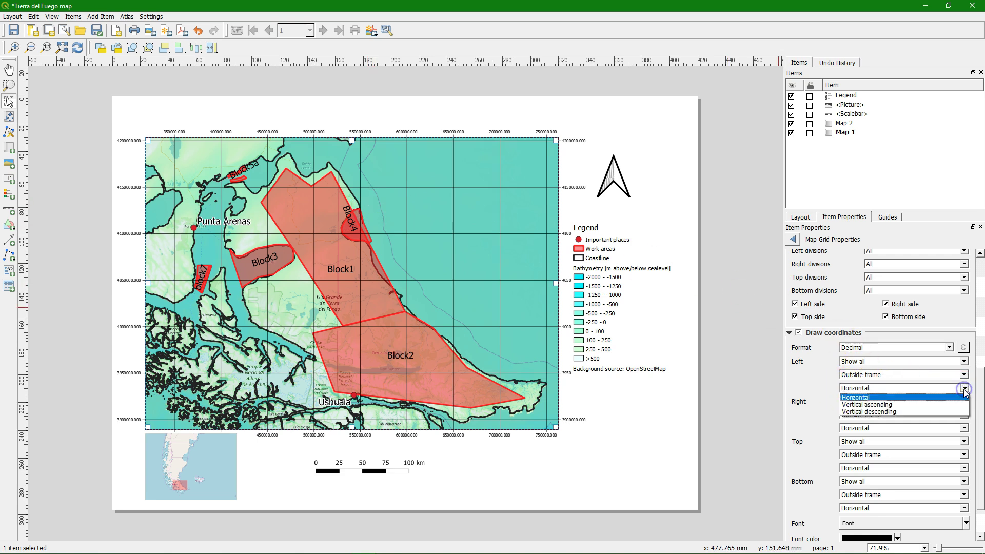
{"action": "left_click", "coordinate": [876, 405]}
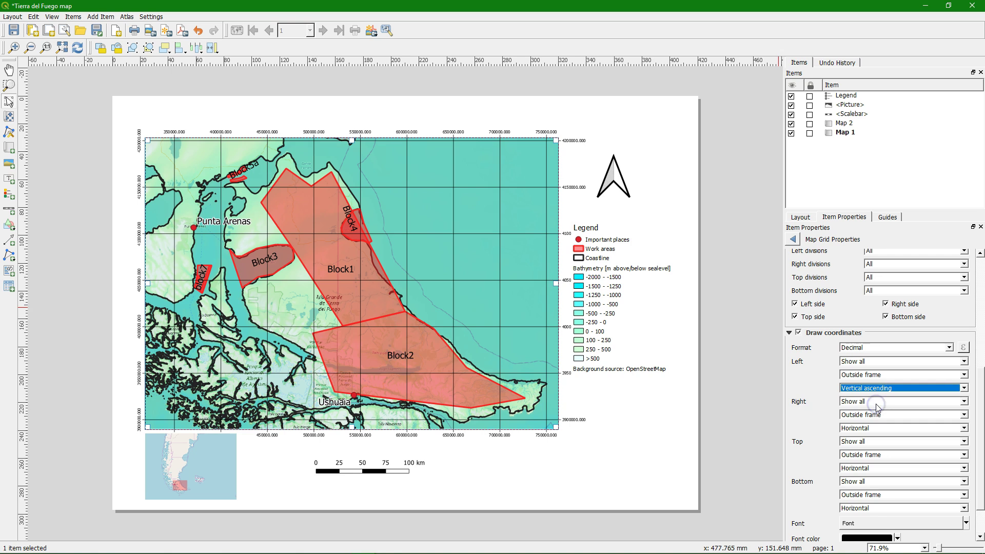
{"action": "left_click", "coordinate": [964, 429]}
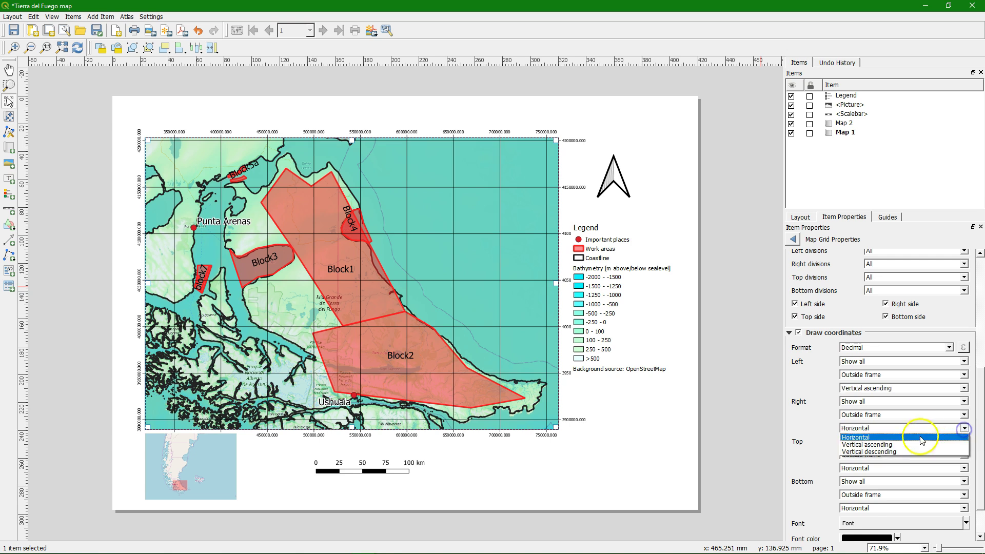
{"action": "left_click", "coordinate": [895, 452]}
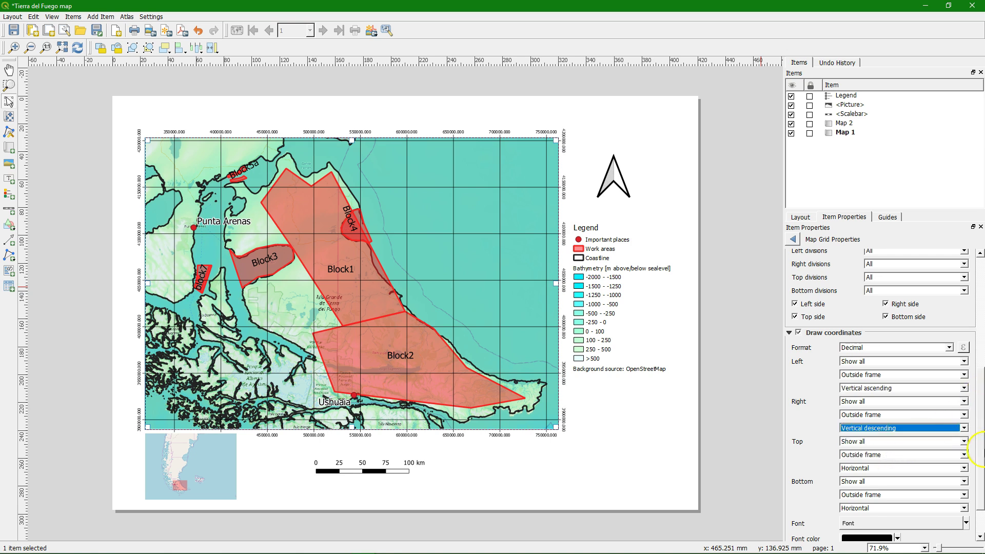
{"action": "left_click_drag", "start_coordinate": [977, 447], "coordinate": [977, 470]}
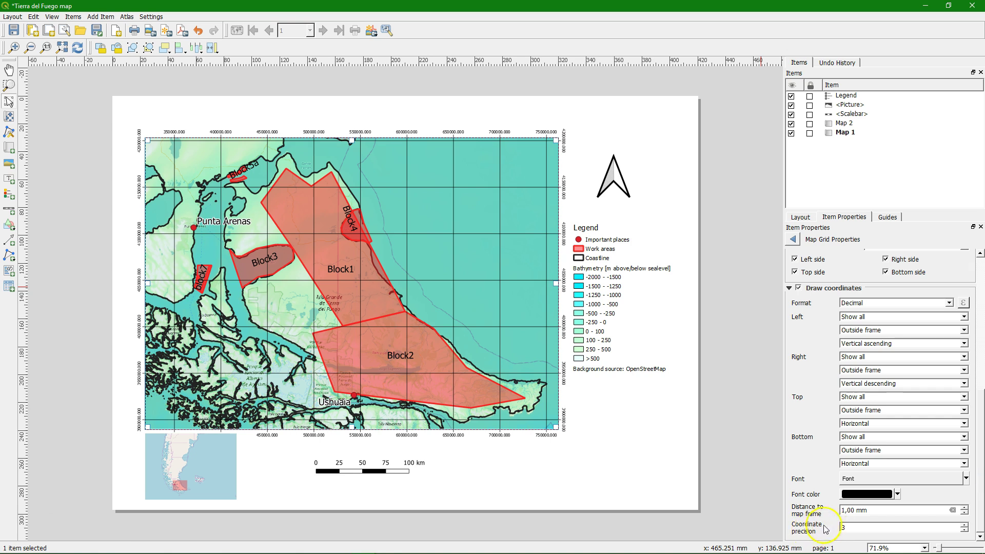
{"action": "double_click", "coordinate": [841, 526]}
{"action": "type", "text": "0"}
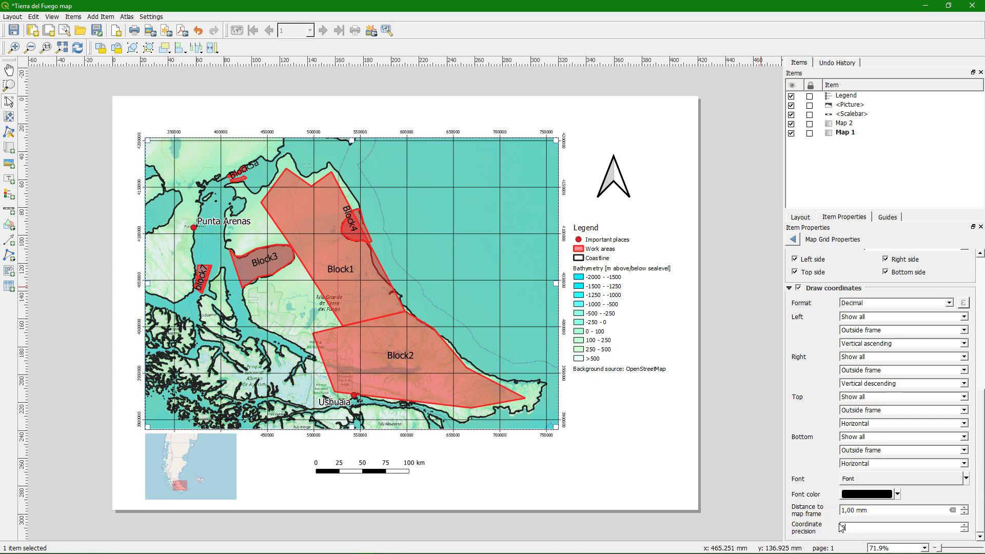
{"action": "left_click_drag", "start_coordinate": [978, 457], "coordinate": [981, 307]}
{"action": "left_click", "coordinate": [792, 240]}
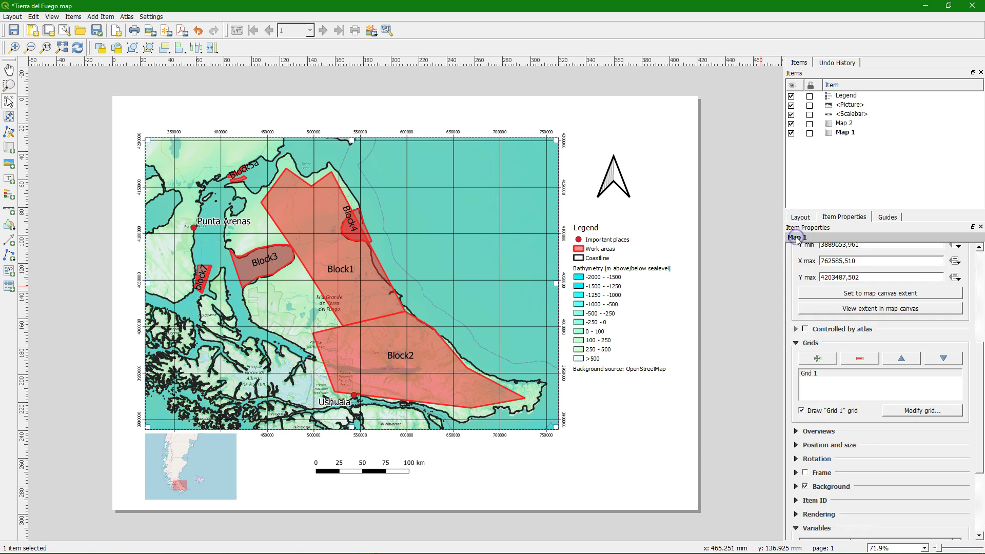
Turn on the Frame border for the main map (Map 1)
{"action": "left_click", "coordinate": [617, 447]}
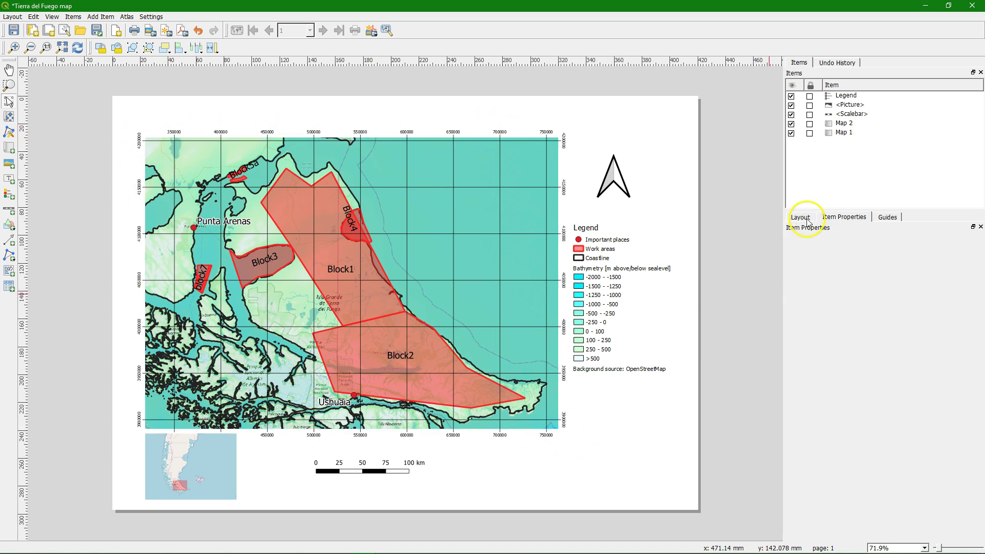
{"action": "left_click", "coordinate": [337, 266]}
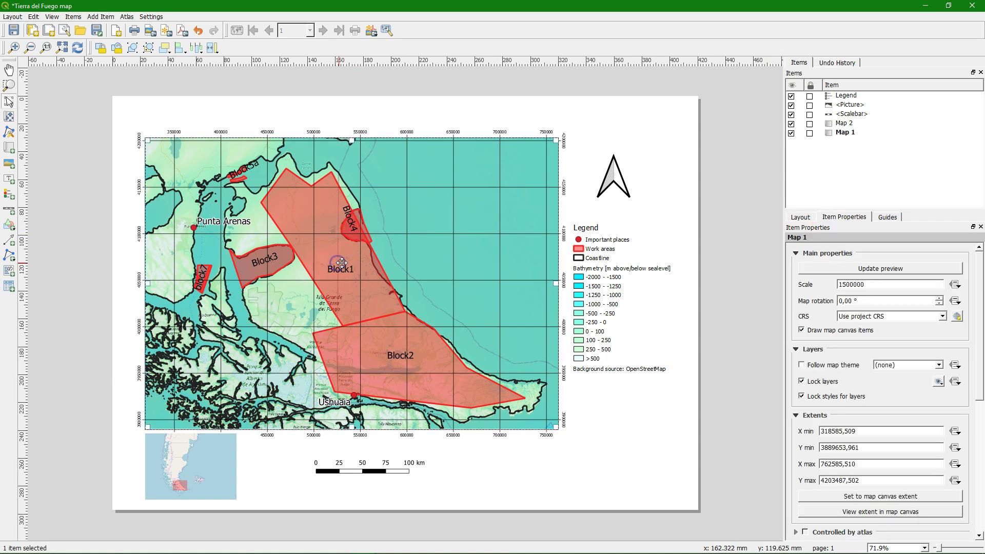
{"action": "left_click_drag", "start_coordinate": [981, 359], "coordinate": [979, 505]}
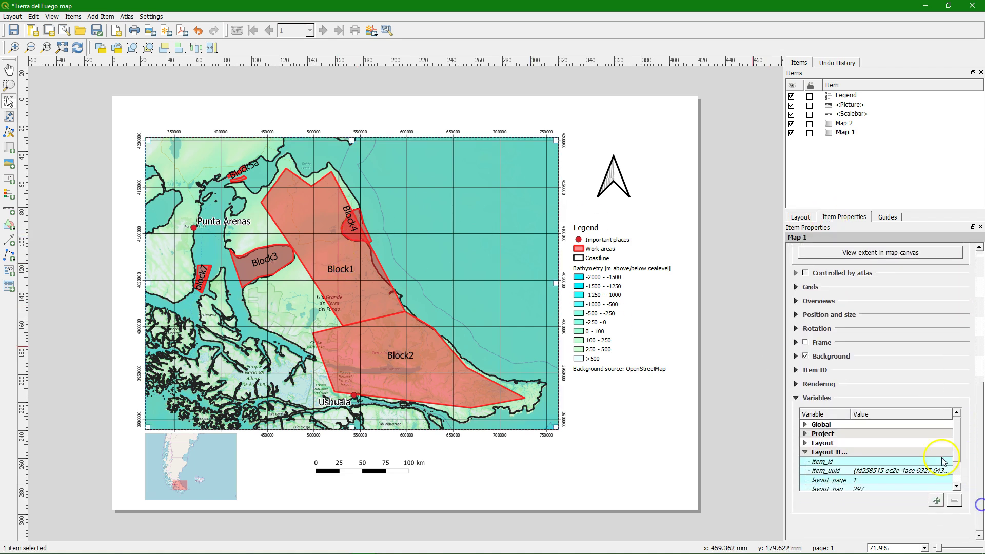
{"action": "left_click", "coordinate": [804, 342]}
{"action": "left_click", "coordinate": [568, 471]}
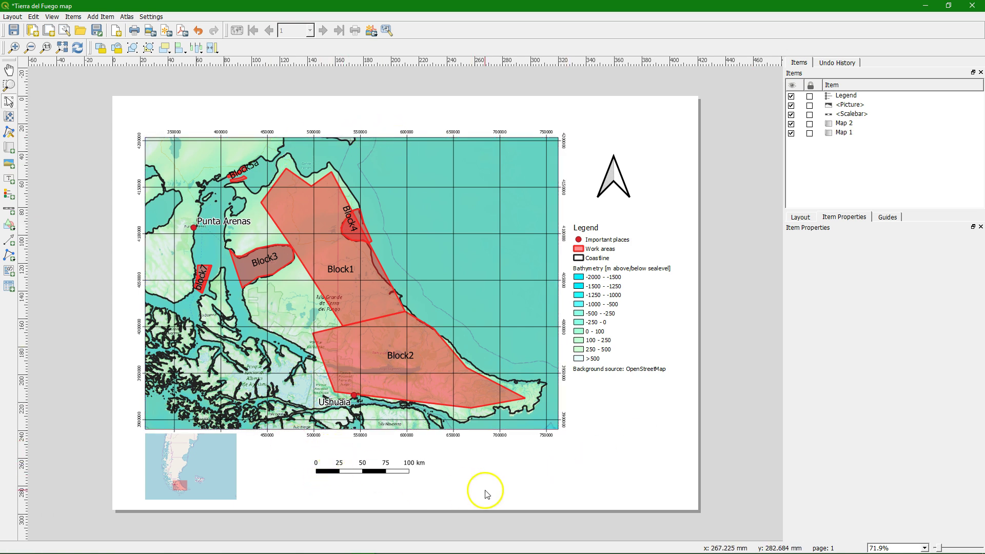
Nudge the inset map slightly down and move the scale bar to the page's lower right
{"action": "left_click", "coordinate": [200, 462]}
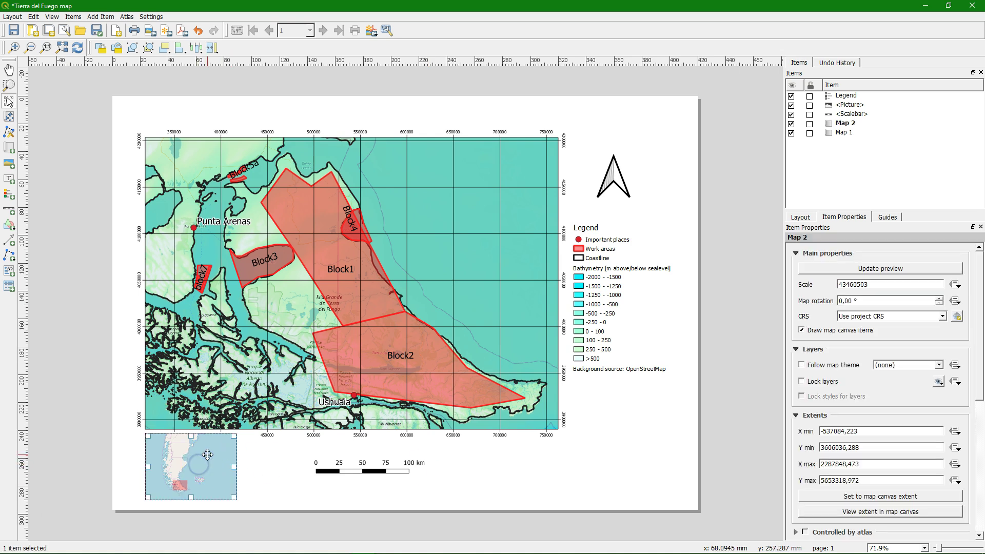
{"action": "left_click_drag", "start_coordinate": [207, 454], "coordinate": [206, 462]}
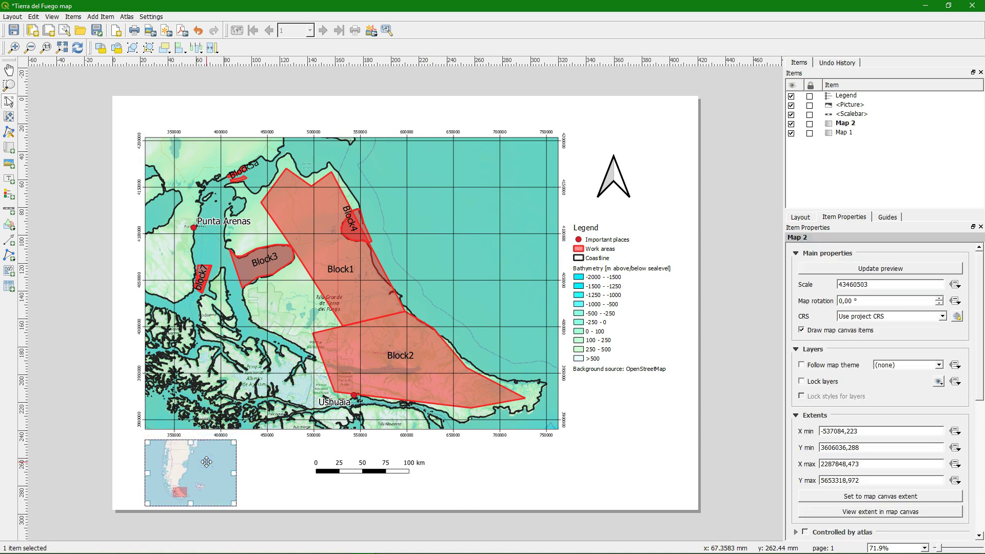
{"action": "left_click", "coordinate": [351, 476]}
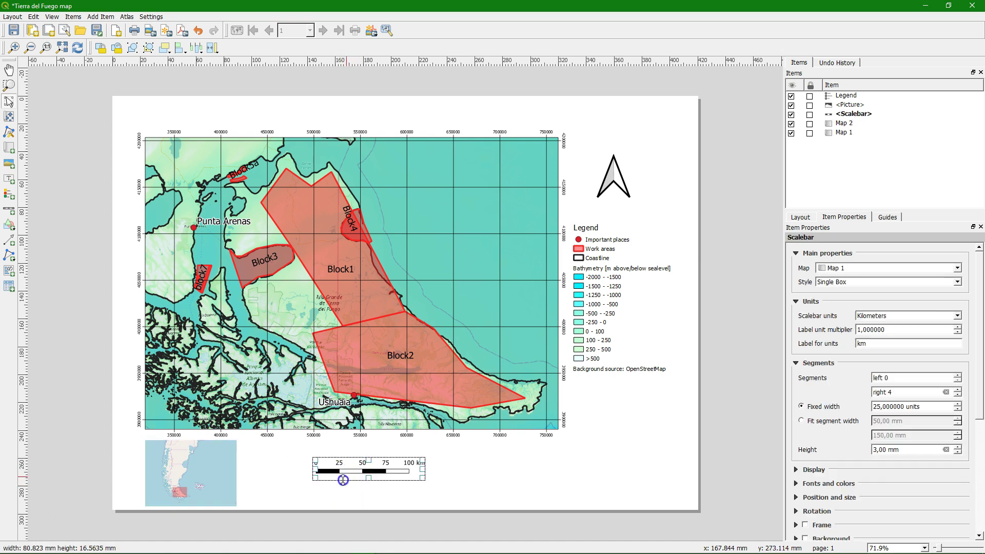
{"action": "left_click_drag", "start_coordinate": [331, 471], "coordinate": [594, 485]}
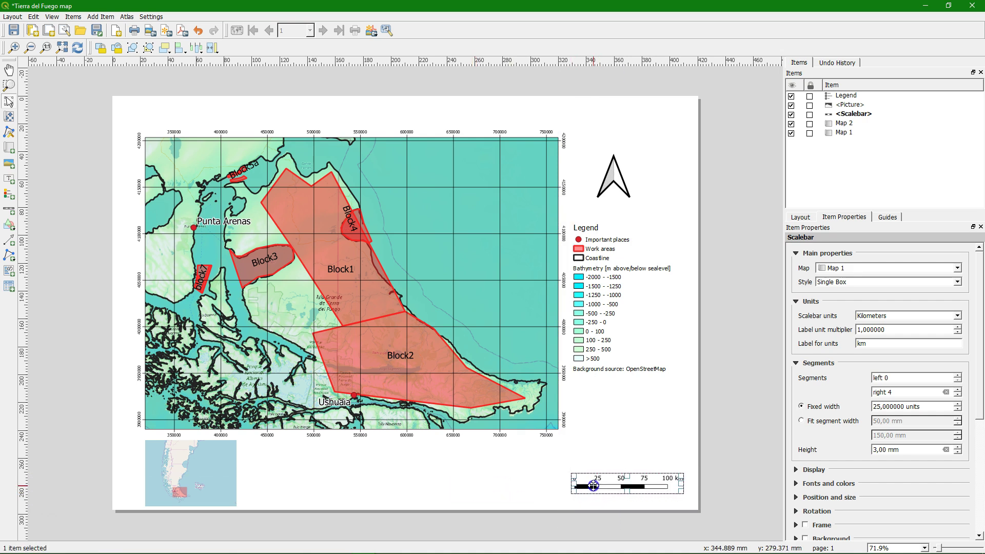
{"action": "left_click", "coordinate": [636, 426]}
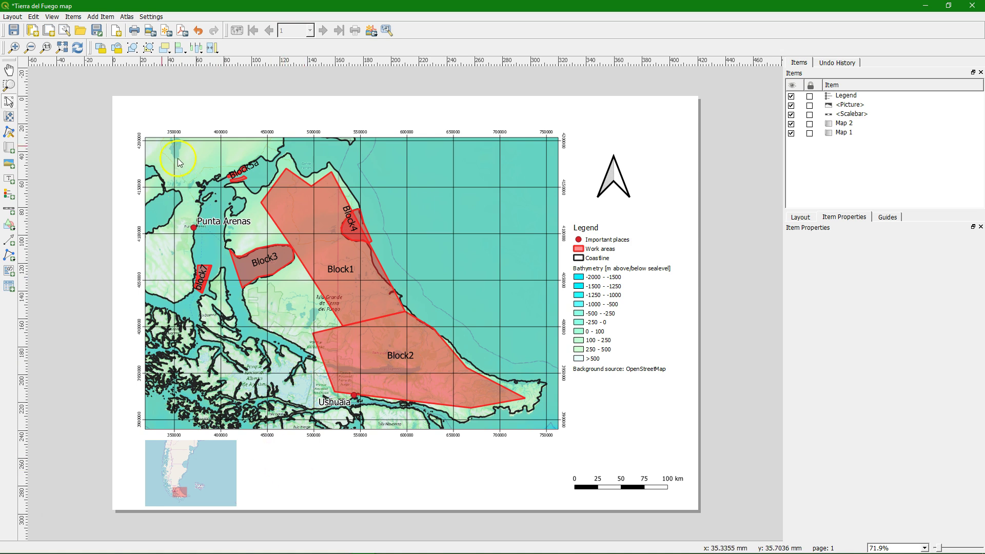
{"action": "left_click", "coordinate": [10, 181]}
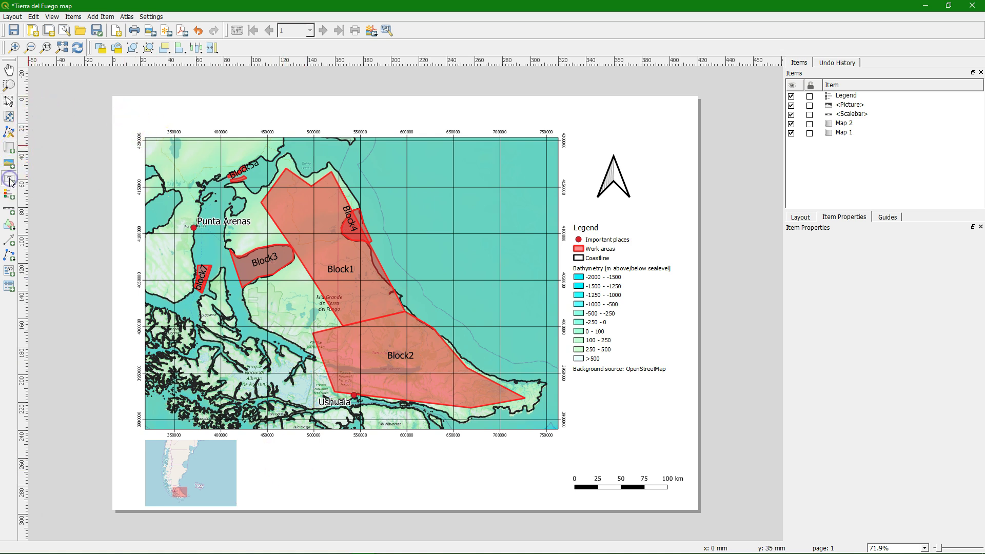
Add a 'Tierra del Fuego' label above the map in 36-point Tahoma
{"action": "left_click_drag", "start_coordinate": [269, 103], "coordinate": [431, 123]}
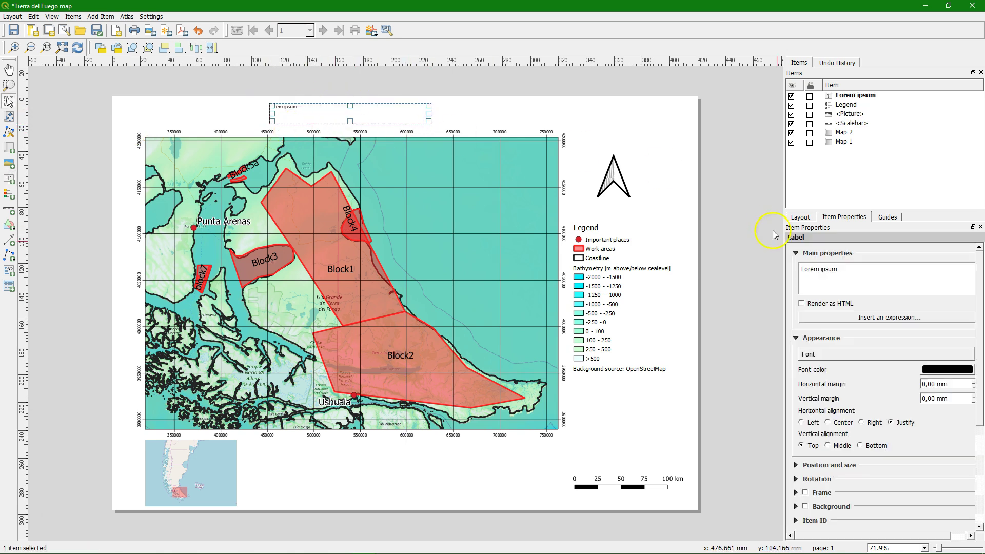
{"action": "left_click_drag", "start_coordinate": [846, 269], "coordinate": [771, 275]}
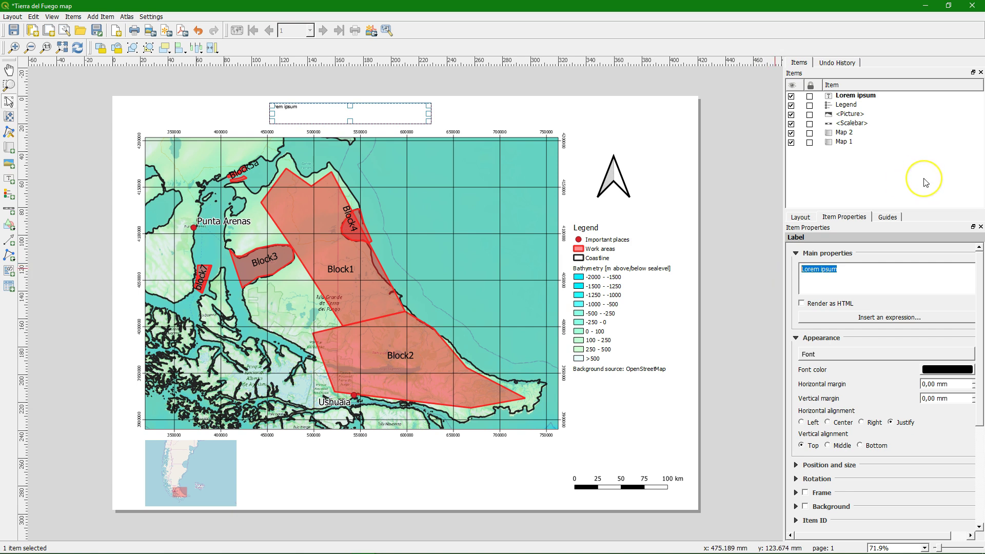
{"action": "type", "text": "Tierra del Fuego"}
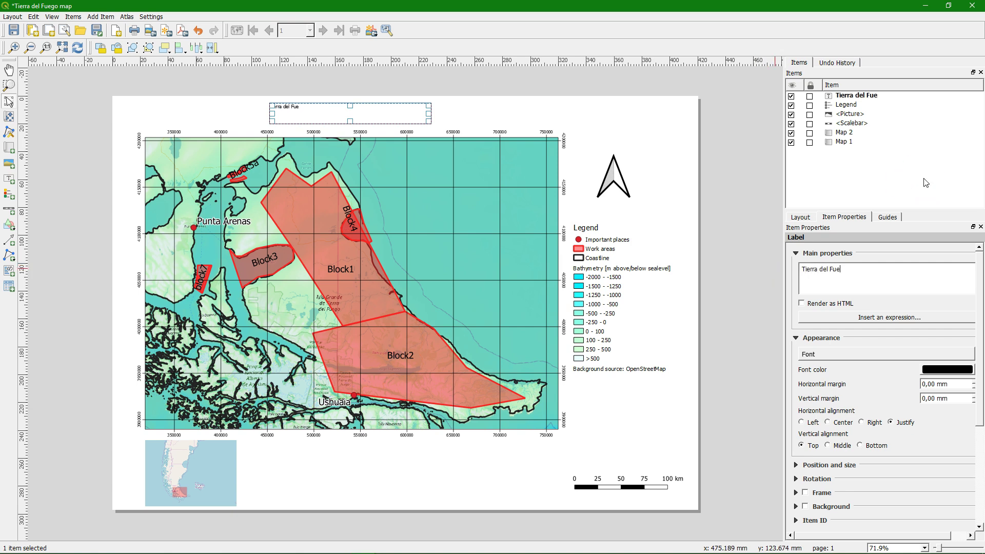
{"action": "left_click", "coordinate": [828, 355]}
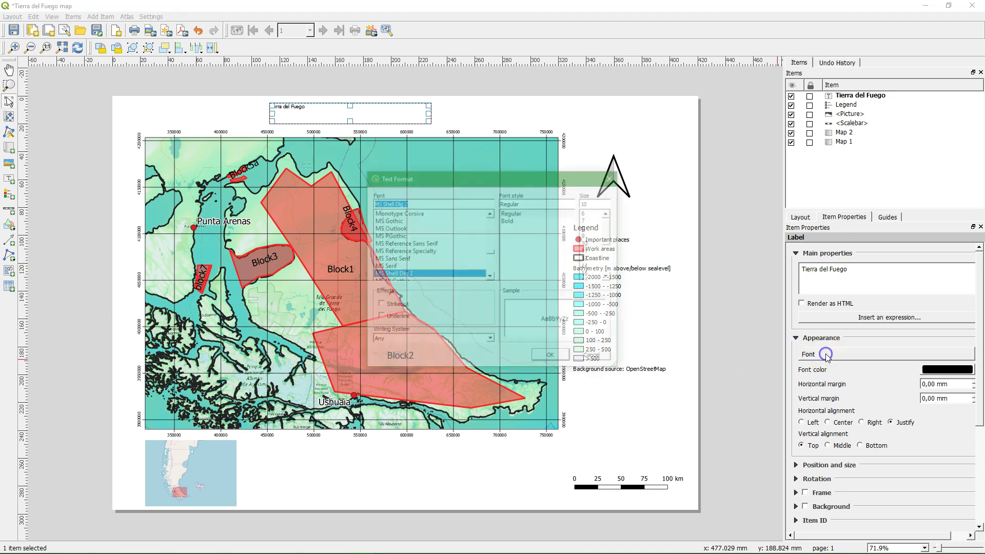
{"action": "left_click", "coordinate": [608, 268]}
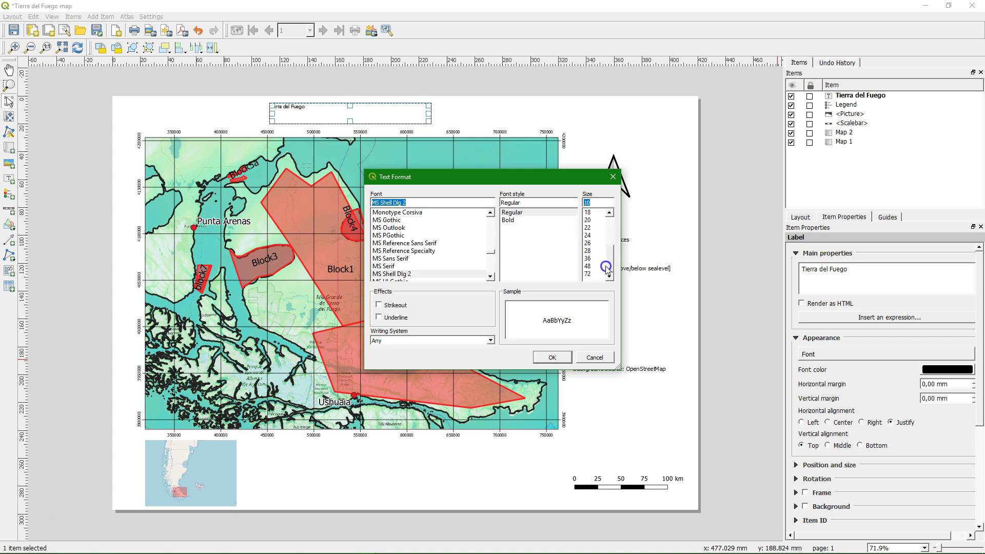
{"action": "left_click", "coordinate": [587, 258]}
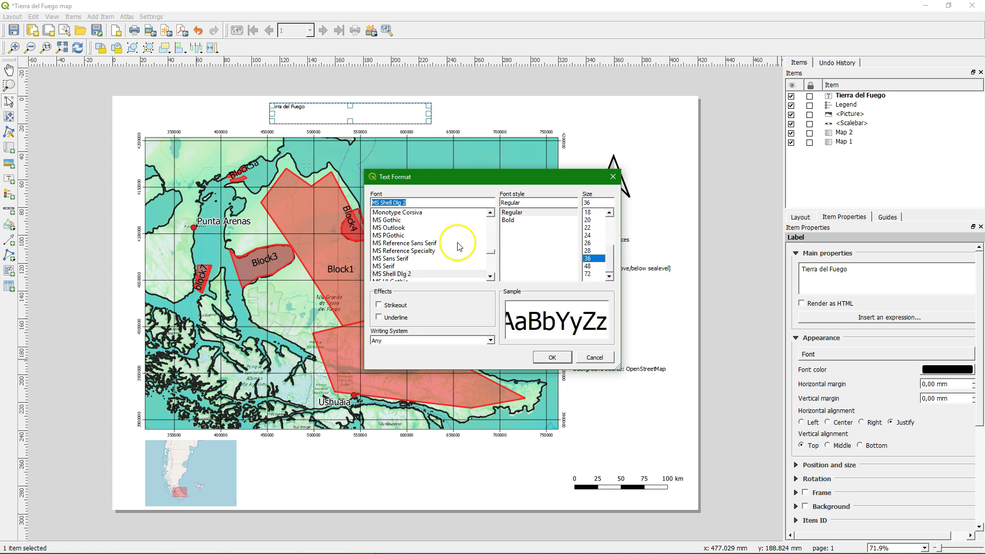
{"action": "left_click_drag", "start_coordinate": [491, 254], "coordinate": [491, 266]}
{"action": "left_click", "coordinate": [395, 220]}
{"action": "left_click", "coordinate": [553, 358]}
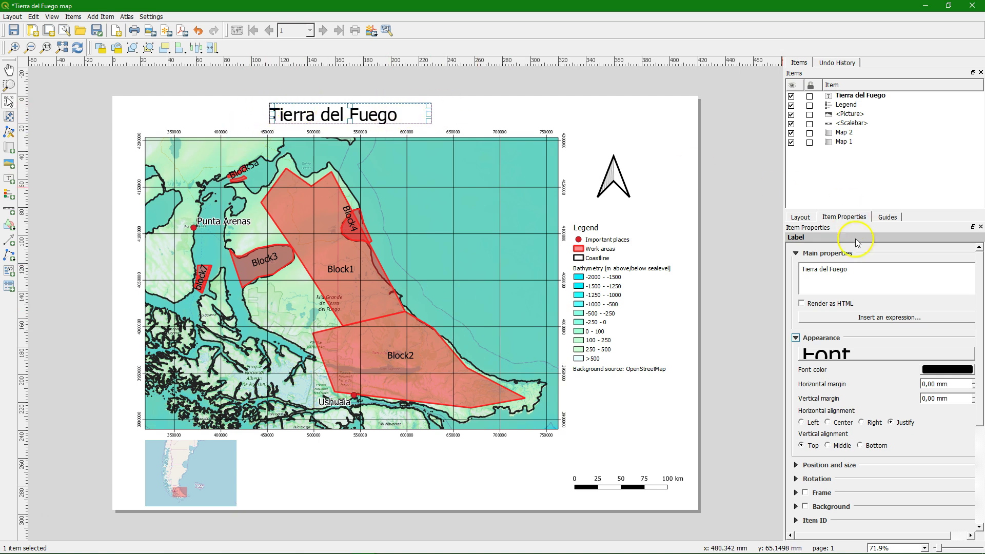
Extend the title to 'Tierra del Fuego Work Blocks' and widen its label to fit
{"action": "left_click", "coordinate": [870, 266]}
{"action": "type", "text": "Work Blocks"}
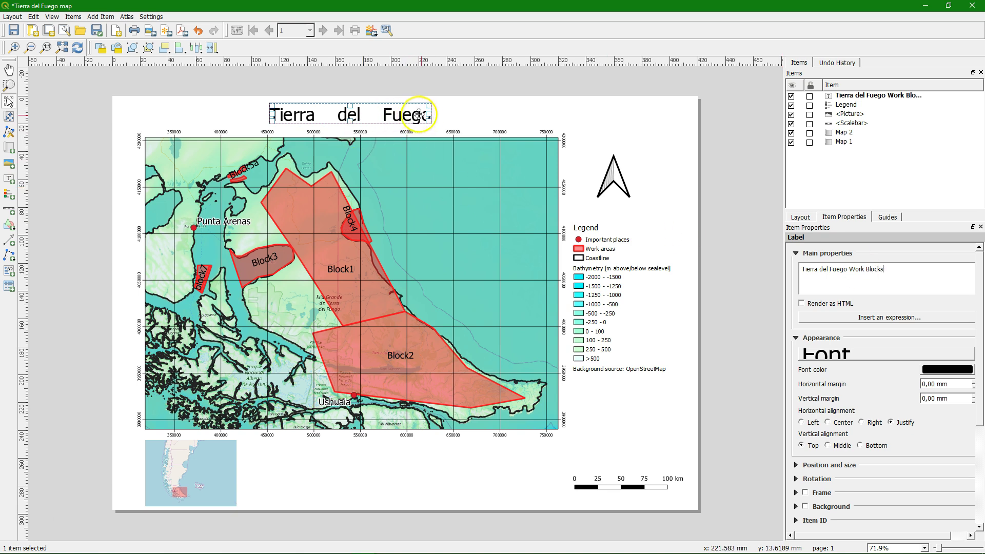
{"action": "left_click_drag", "start_coordinate": [431, 114], "coordinate": [506, 113]}
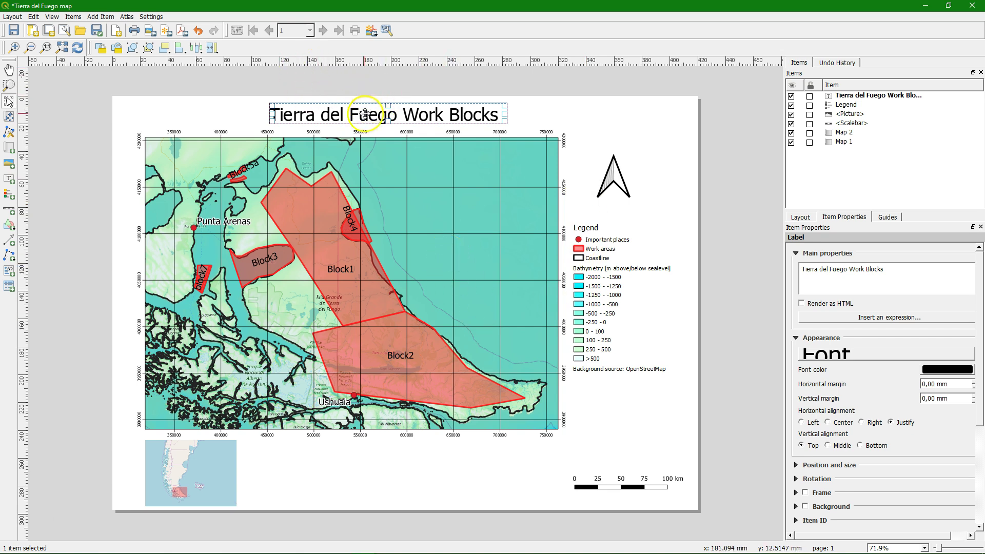
{"action": "left_click_drag", "start_coordinate": [364, 114], "coordinate": [384, 116]}
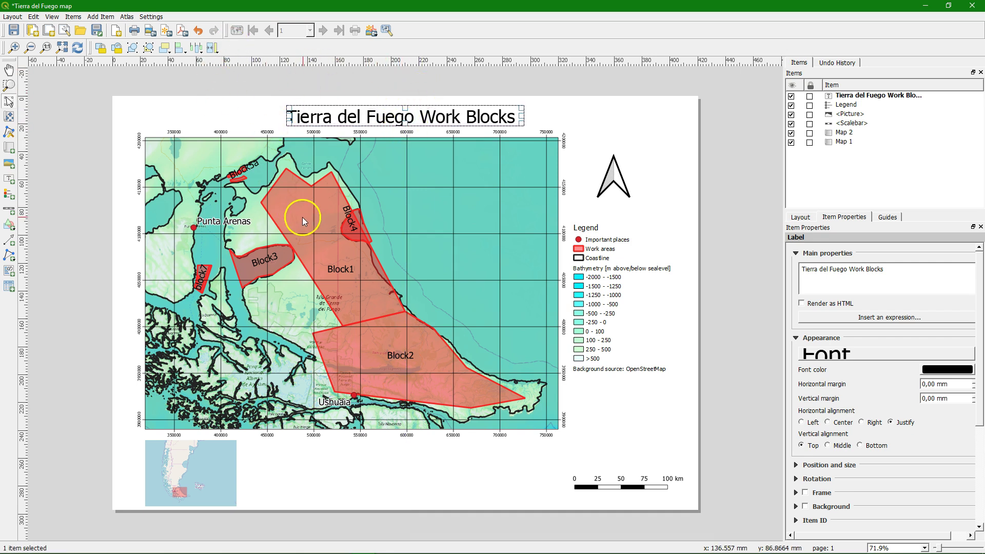
Try centring the title over the main map, undo it, then nudge the title upward
{"action": "left_click", "coordinate": [377, 237], "text": "shift"}
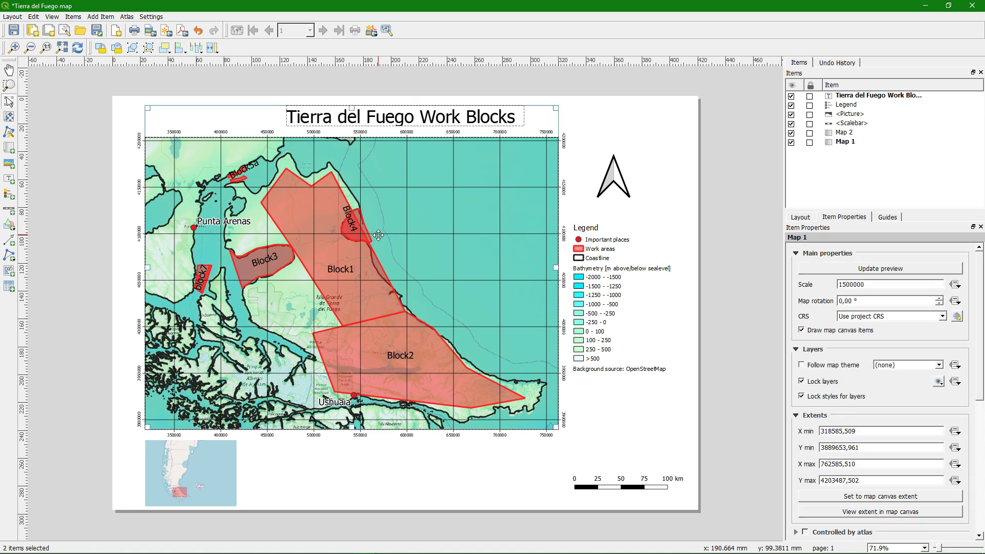
{"action": "left_click", "coordinate": [182, 51]}
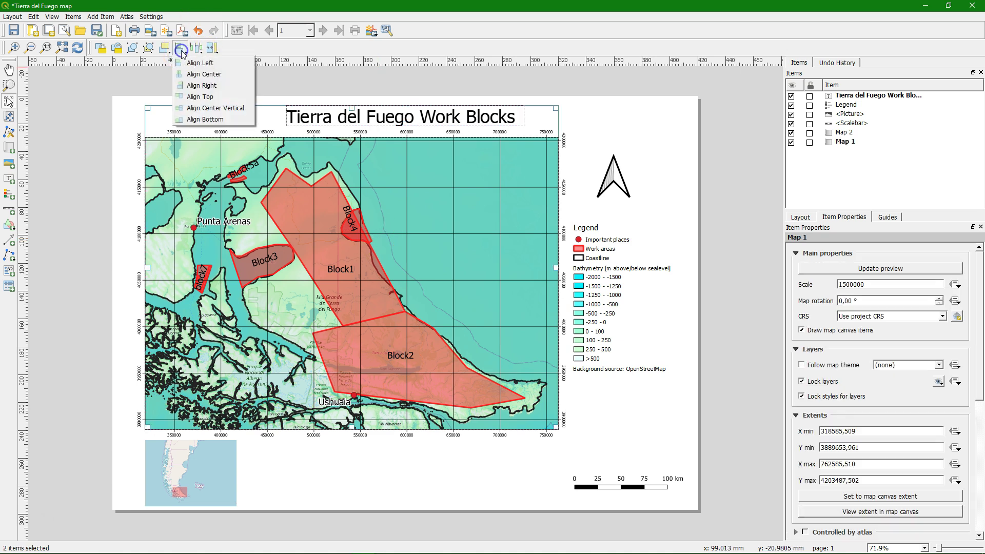
{"action": "left_click", "coordinate": [196, 72]}
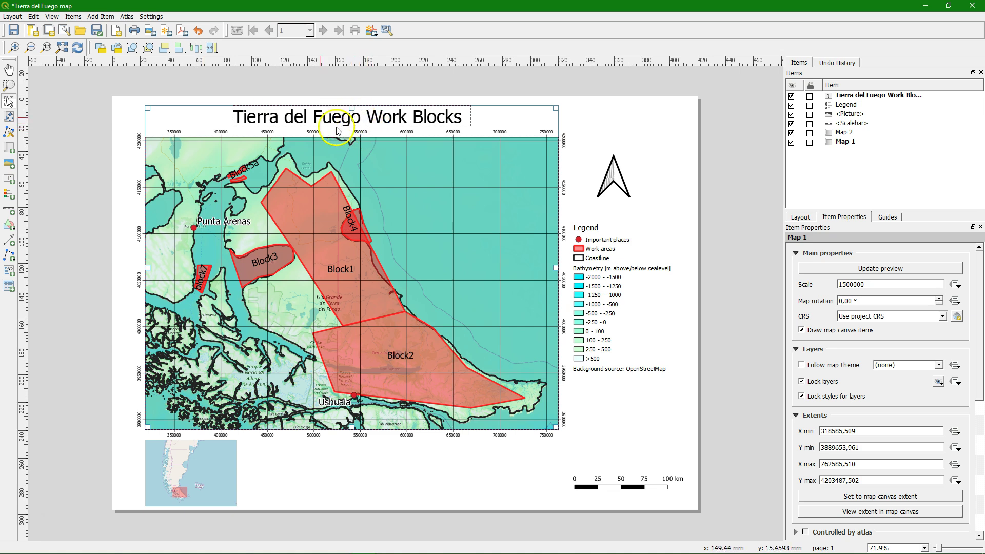
{"action": "left_click", "coordinate": [199, 31]}
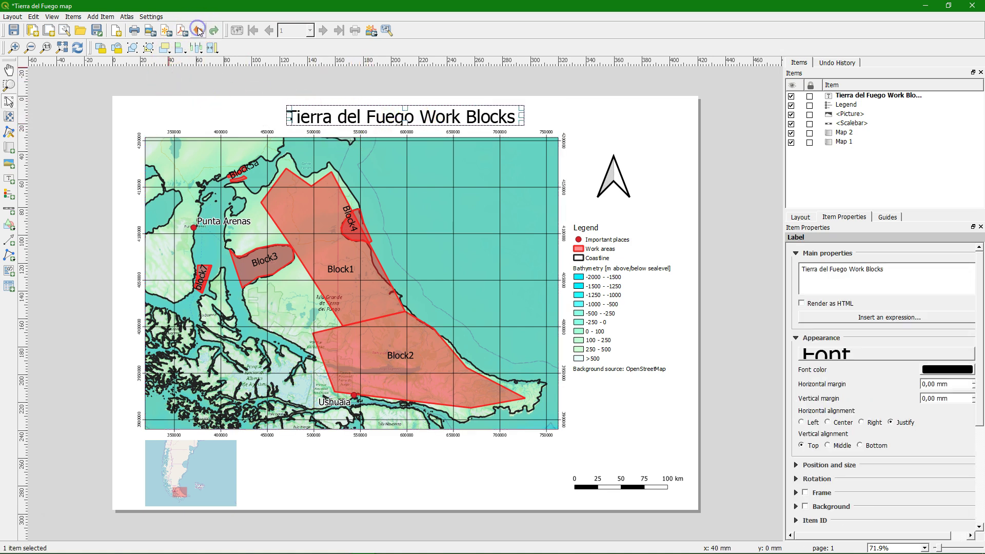
{"action": "left_click", "coordinate": [631, 140]}
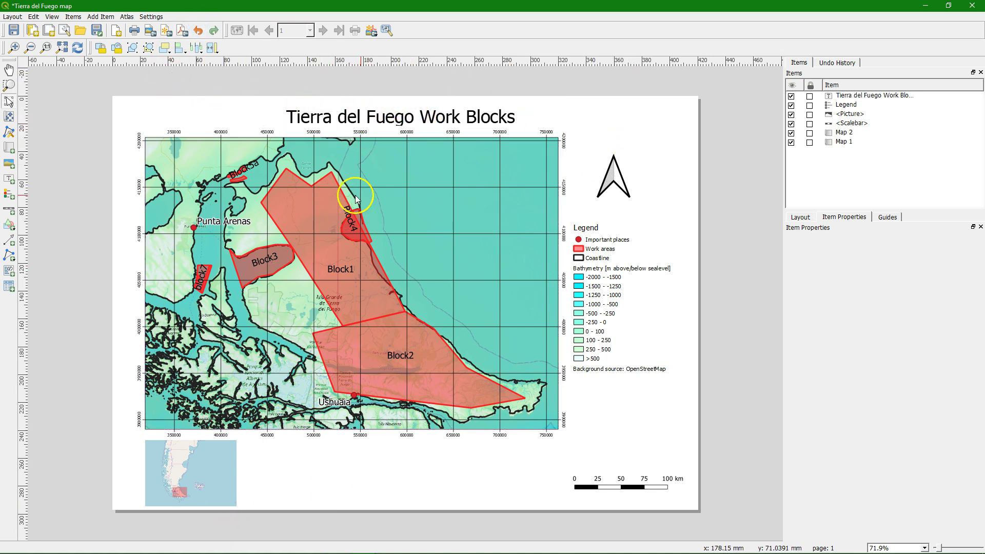
{"action": "left_click", "coordinate": [427, 120]}
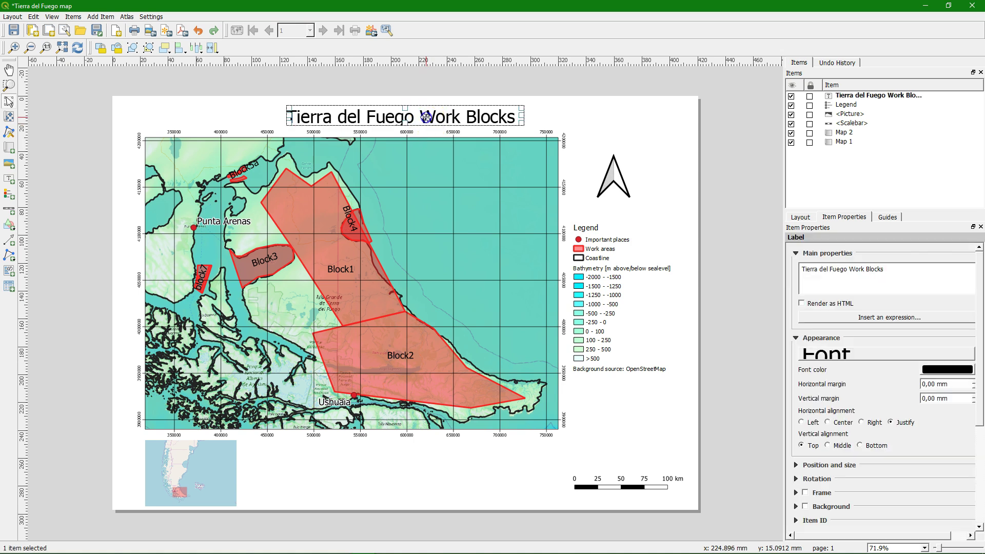
{"action": "left_click_drag", "start_coordinate": [427, 117], "coordinate": [427, 113]}
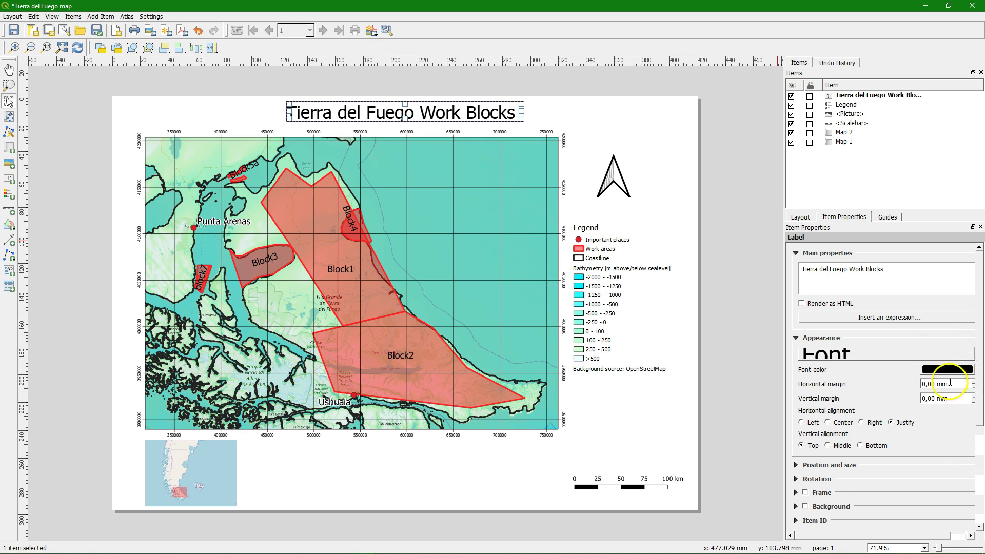
{"action": "left_click", "coordinate": [441, 483]}
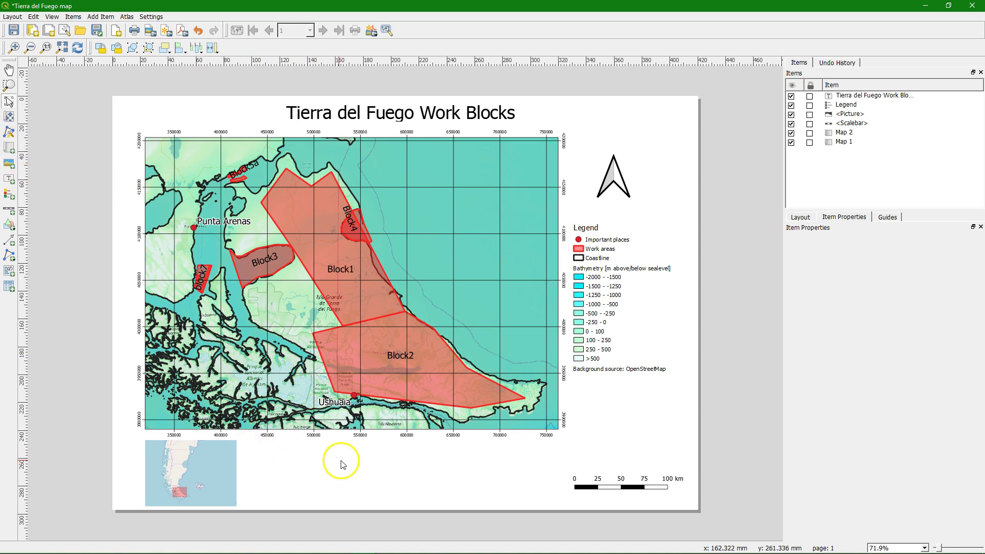
Add a picture below the main map using LogoVOMI_RGB.svg from the South_America folder
{"action": "left_click", "coordinate": [8, 163]}
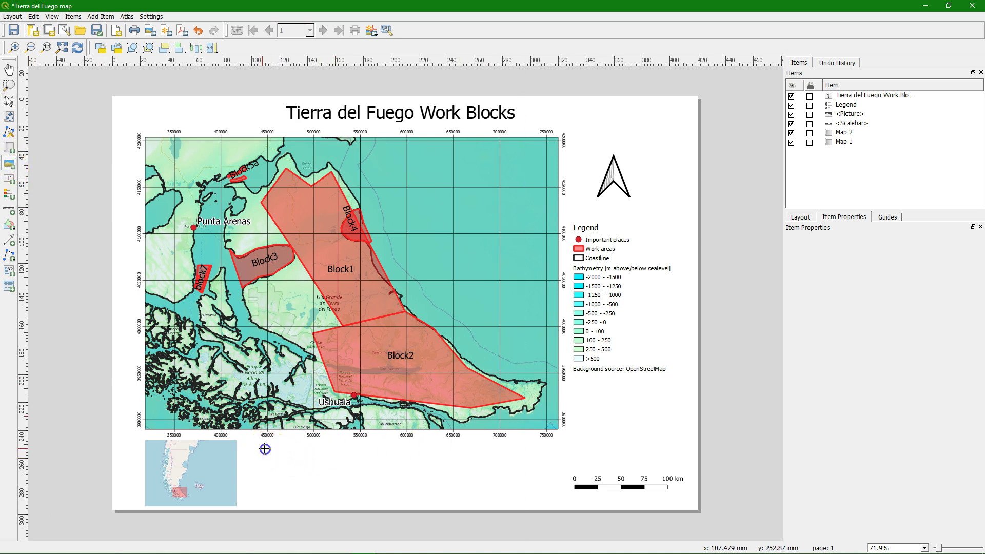
{"action": "left_click_drag", "start_coordinate": [265, 449], "coordinate": [358, 494]}
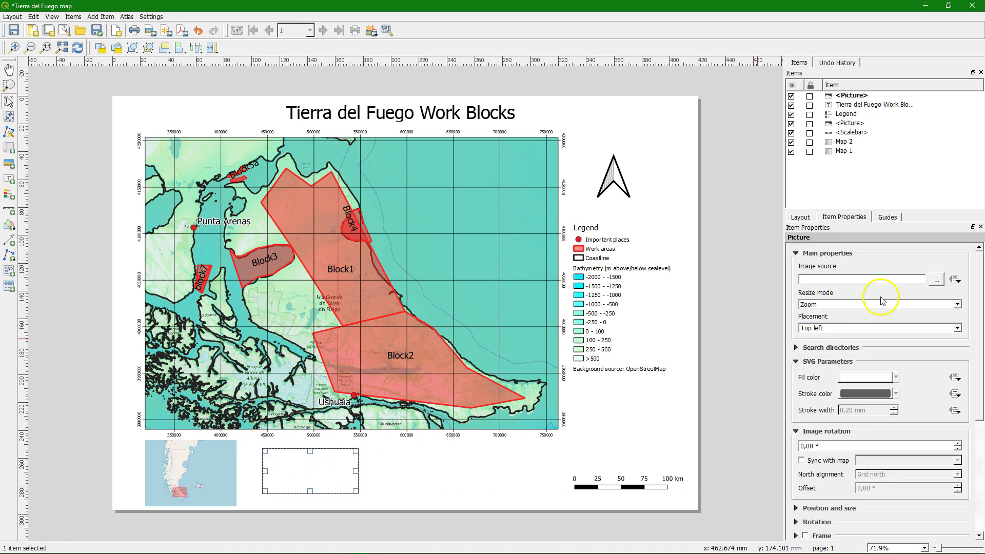
{"action": "left_click", "coordinate": [936, 280]}
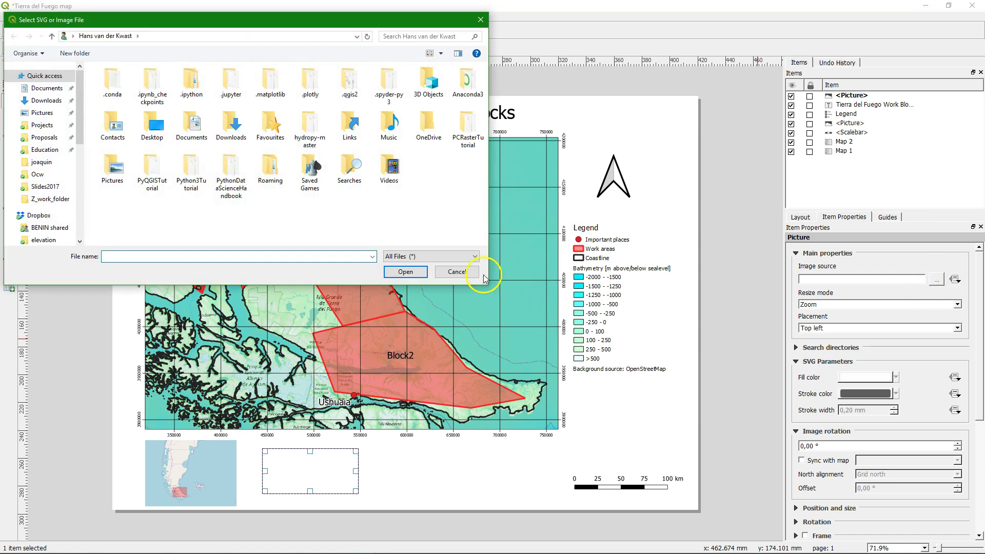
{"action": "left_click", "coordinate": [45, 201]}
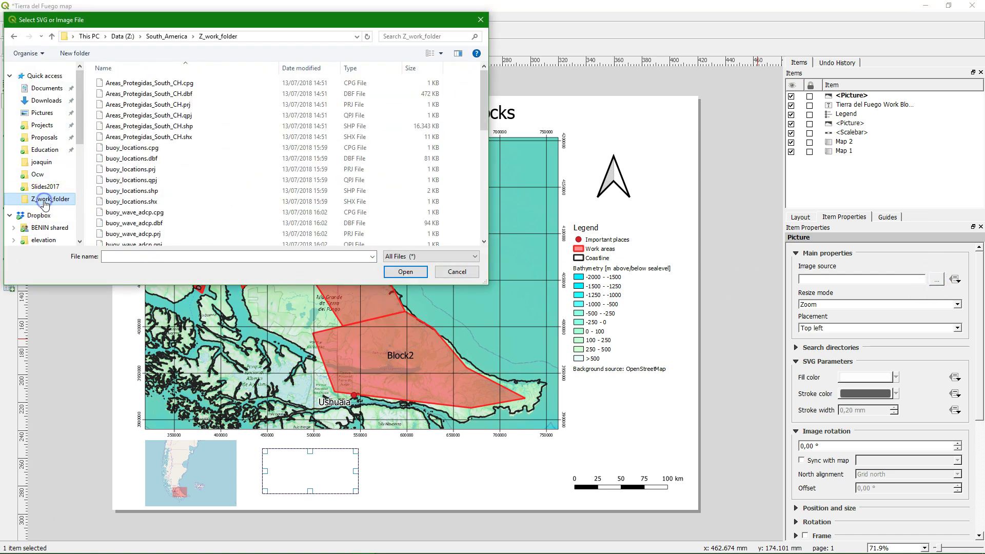
{"action": "left_click", "coordinate": [157, 36]}
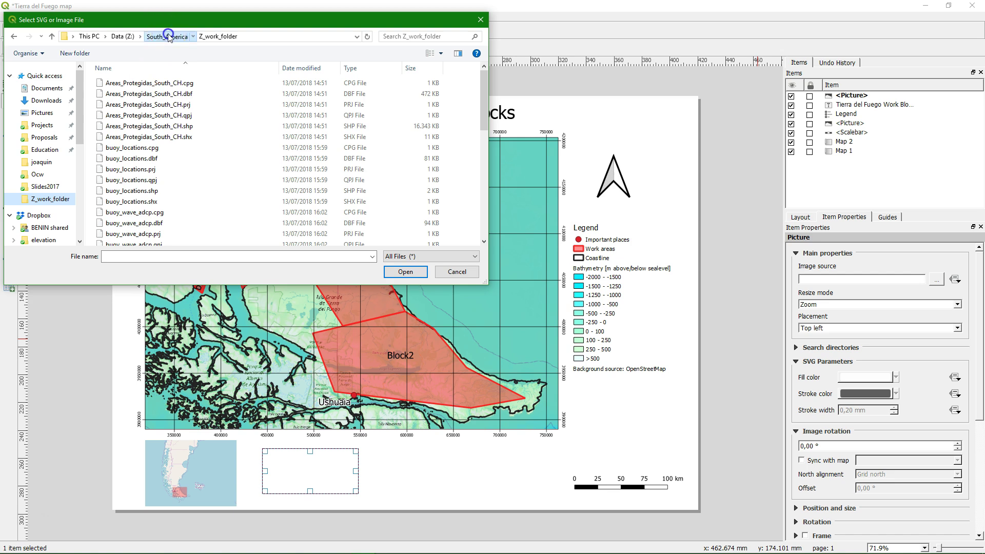
{"action": "left_click", "coordinate": [133, 122]}
{"action": "left_click", "coordinate": [393, 273]}
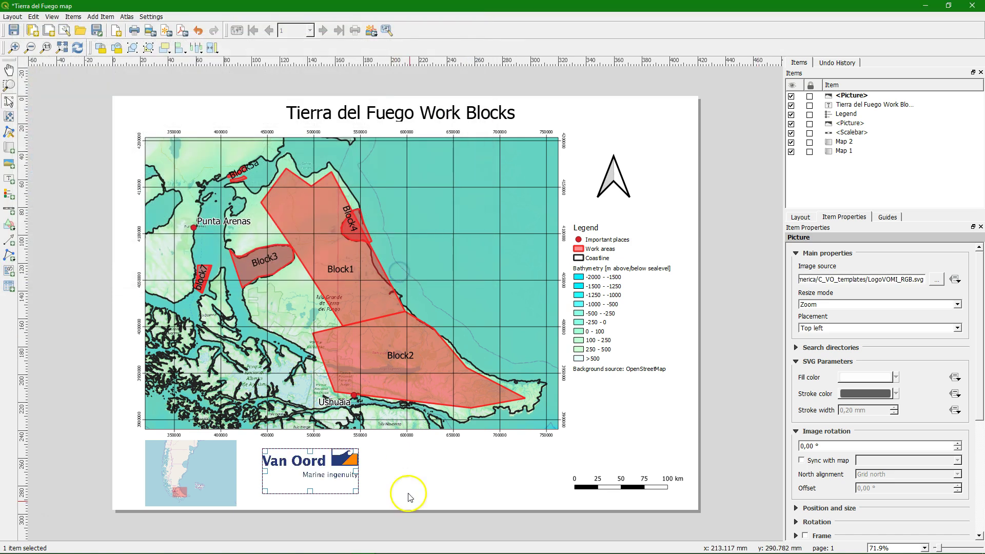
Move the Van Oord logo to sit just left of the scale bar
{"action": "left_click", "coordinate": [401, 472]}
{"action": "left_click", "coordinate": [290, 477]}
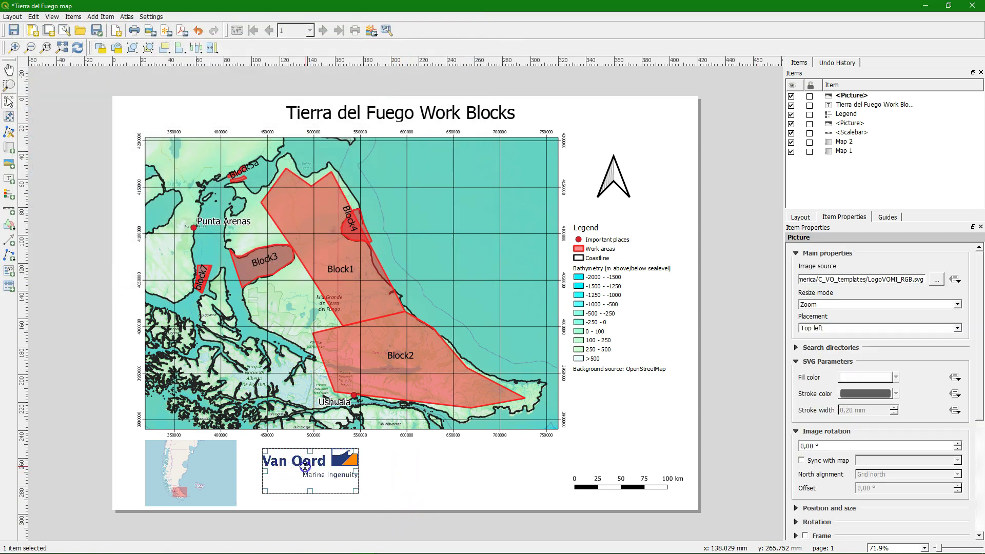
{"action": "left_click_drag", "start_coordinate": [304, 466], "coordinate": [499, 472]}
{"action": "left_click", "coordinate": [399, 480]}
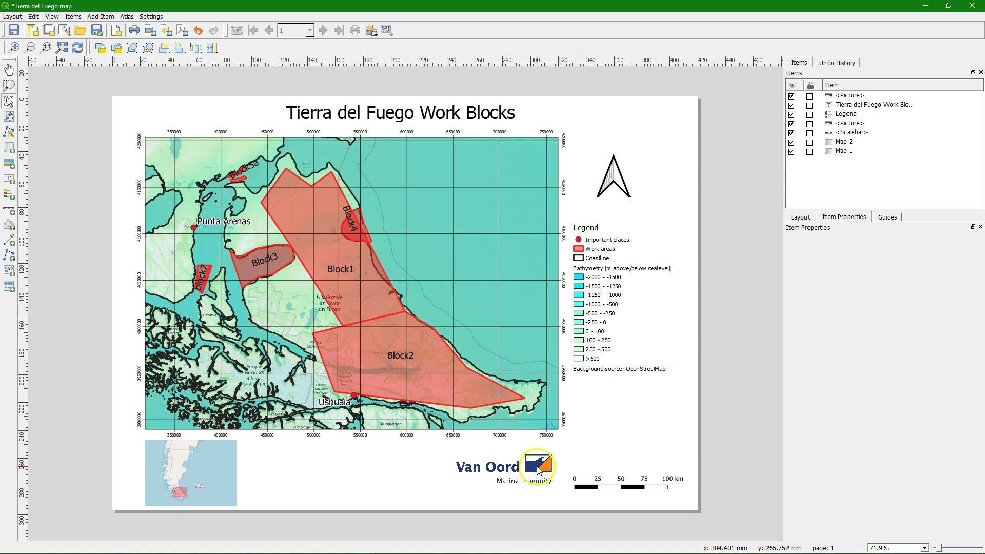
{"action": "left_click_drag", "start_coordinate": [537, 471], "coordinate": [532, 470]}
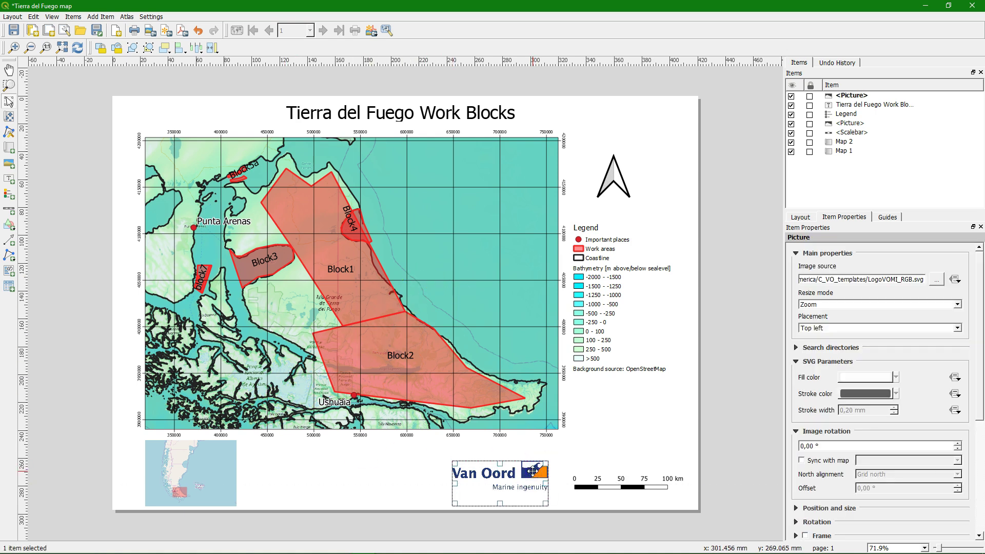
{"action": "left_click", "coordinate": [375, 466]}
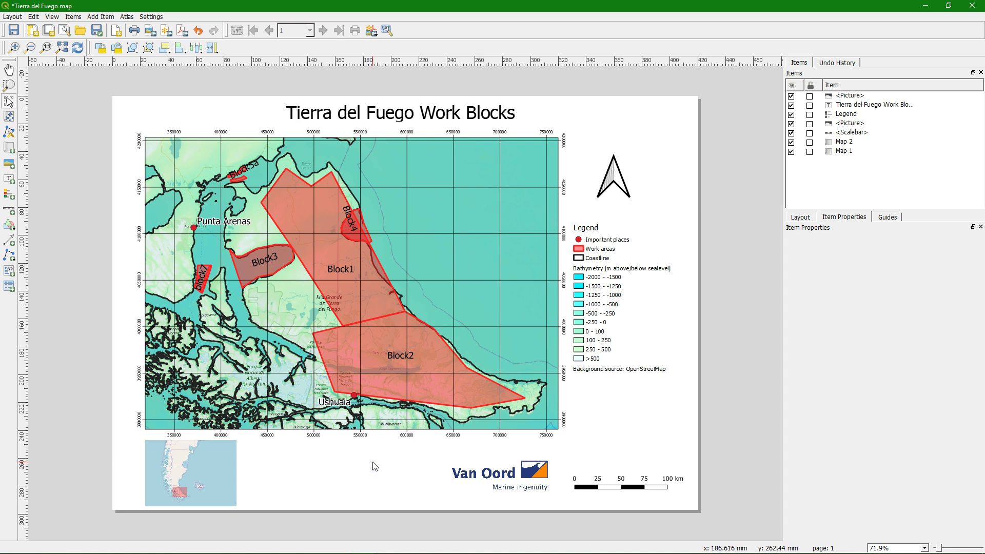
Turn on the Frame border for the overview inset map (Map 2)
{"action": "left_click", "coordinate": [455, 259]}
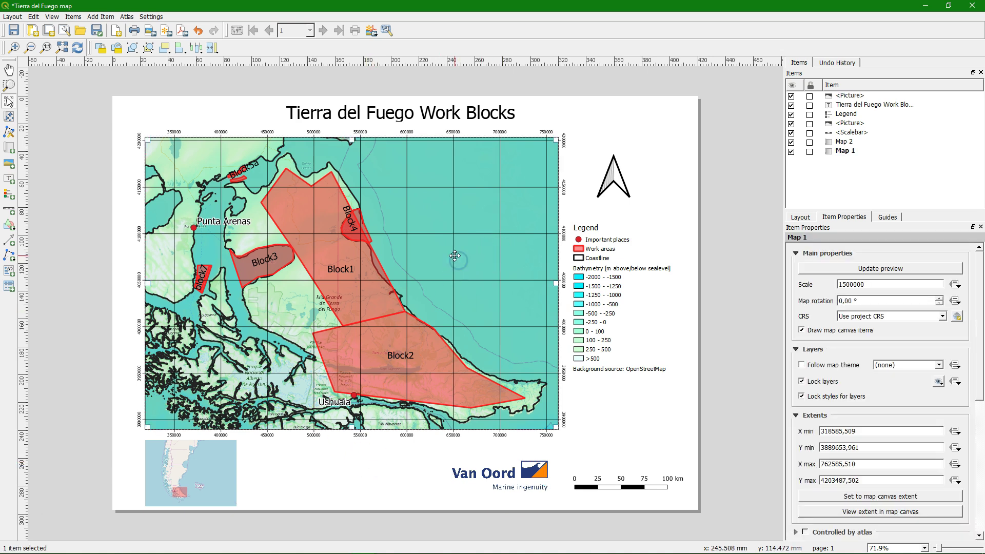
{"action": "left_click", "coordinate": [308, 461]}
{"action": "left_click", "coordinate": [222, 460]}
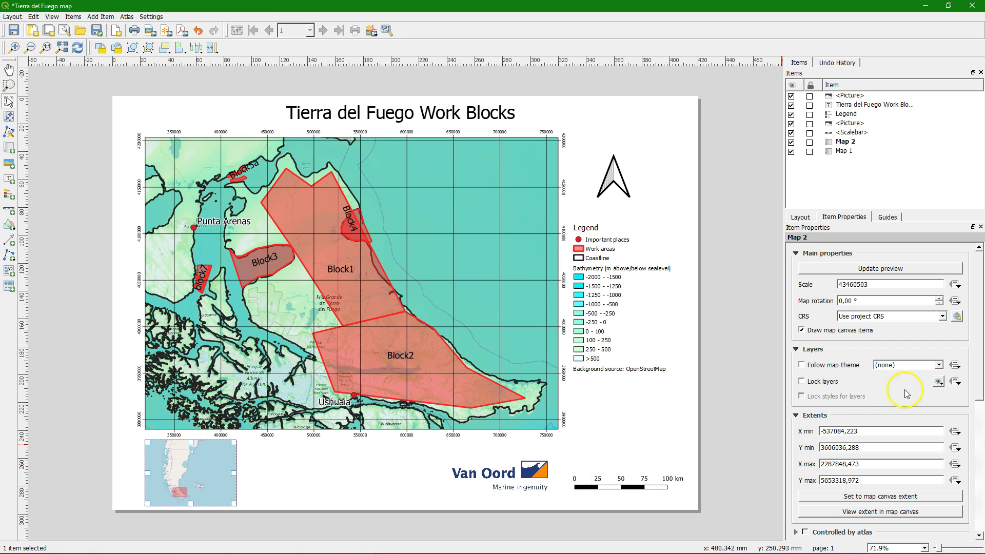
{"action": "left_click_drag", "start_coordinate": [981, 345], "coordinate": [971, 426]}
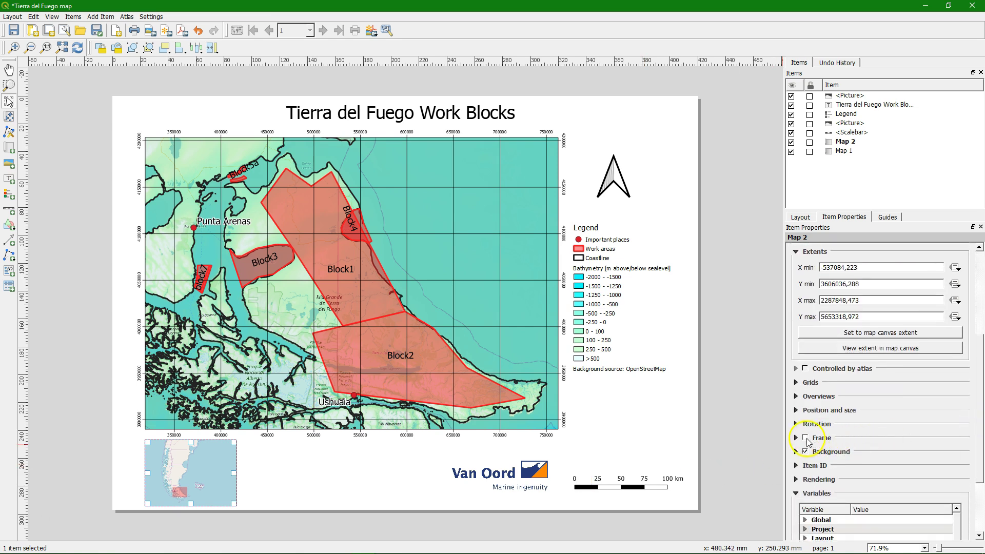
{"action": "left_click", "coordinate": [805, 438]}
Export the layout to PDF, dismissing the WMS printing warning
{"action": "left_click", "coordinate": [378, 472]}
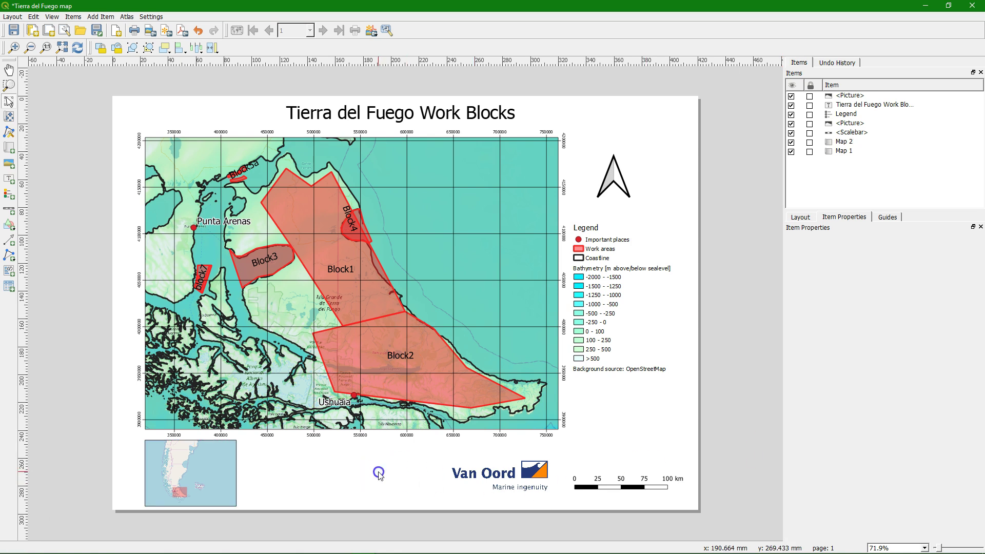
{"action": "left_click", "coordinate": [12, 17]}
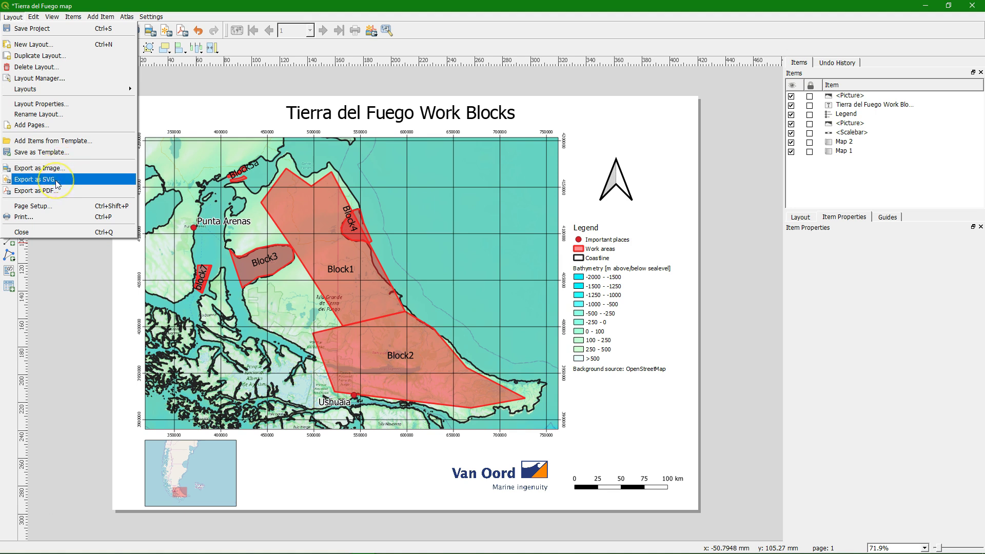
{"action": "left_click", "coordinate": [32, 195]}
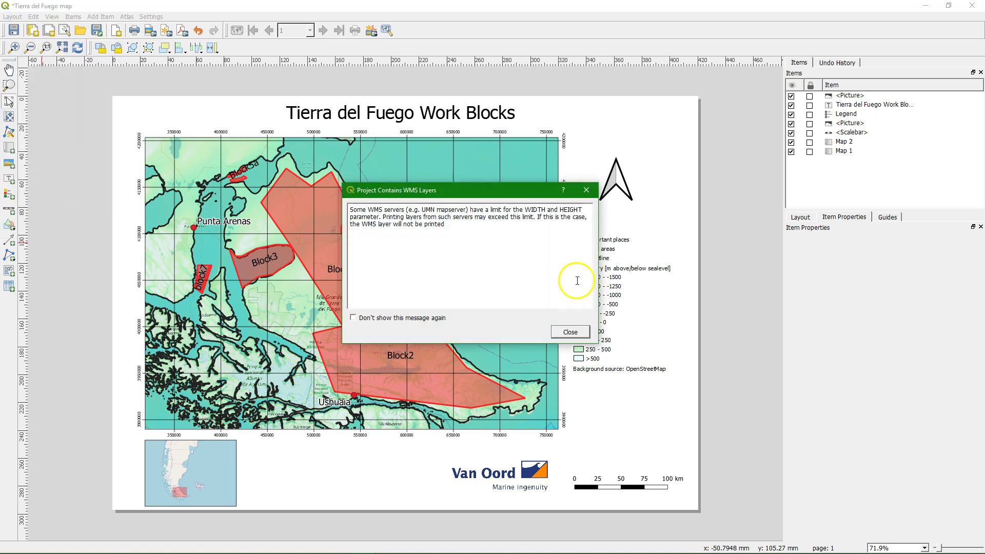
{"action": "left_click", "coordinate": [572, 333]}
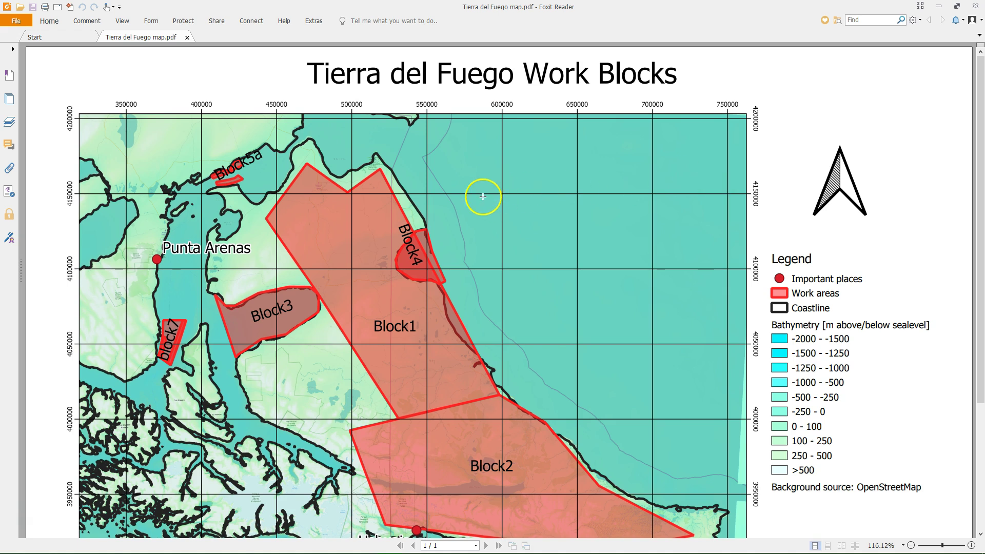
{"action": "scroll", "coordinate": [480, 200], "scroll_direction": "down", "scroll_amount": 5}
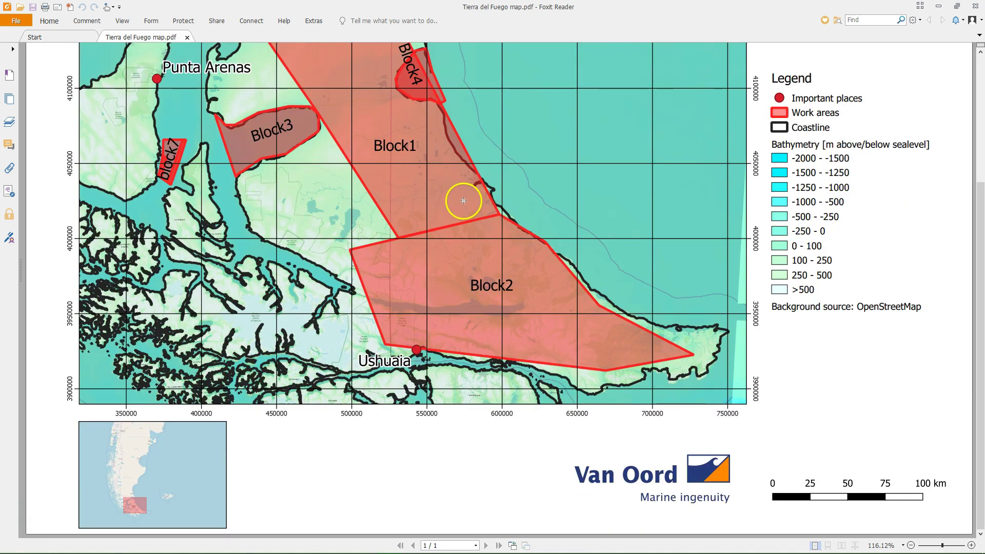
{"action": "scroll", "coordinate": [463, 201], "scroll_direction": "up", "scroll_amount": 3}
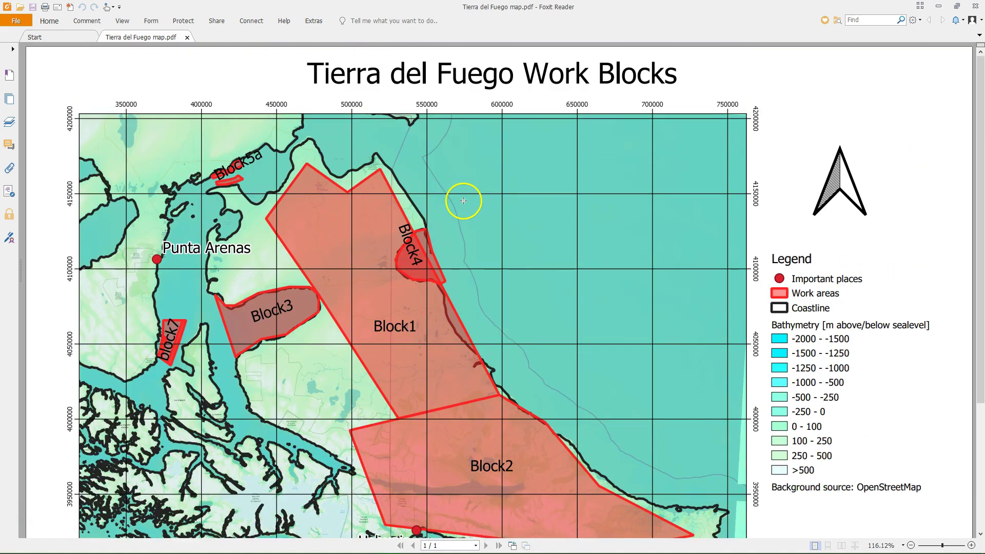